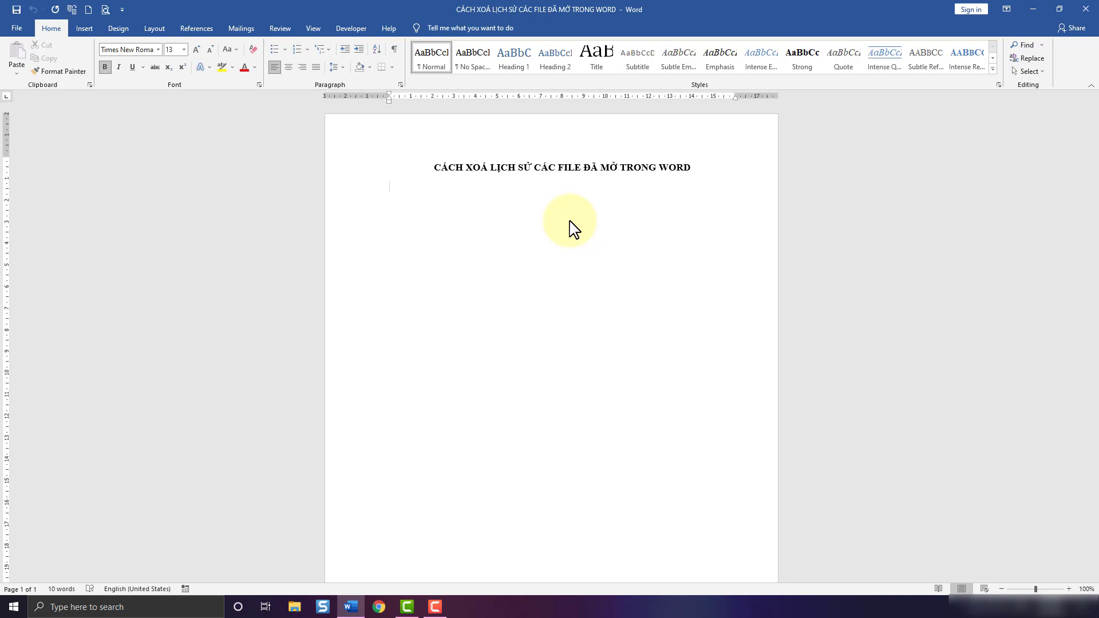
# Open the File Home page showing the ten recently opened documents
pyautogui.click(14, 29)
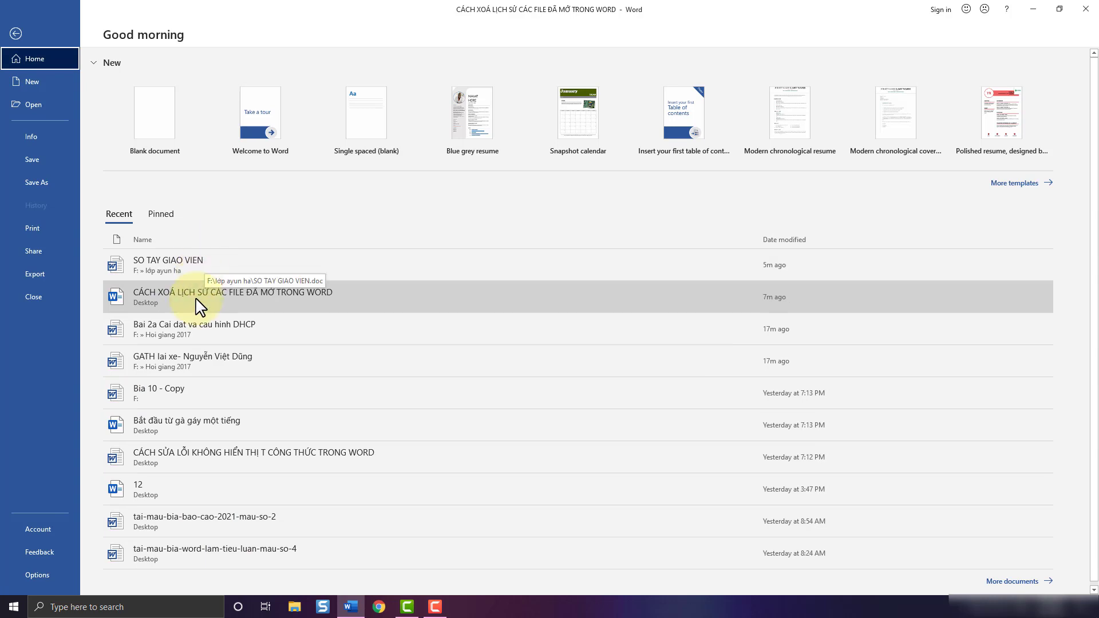
# Minimize Word and relaunch it from the desktop shortcut in a maximized window
pyautogui.click(1034, 6)
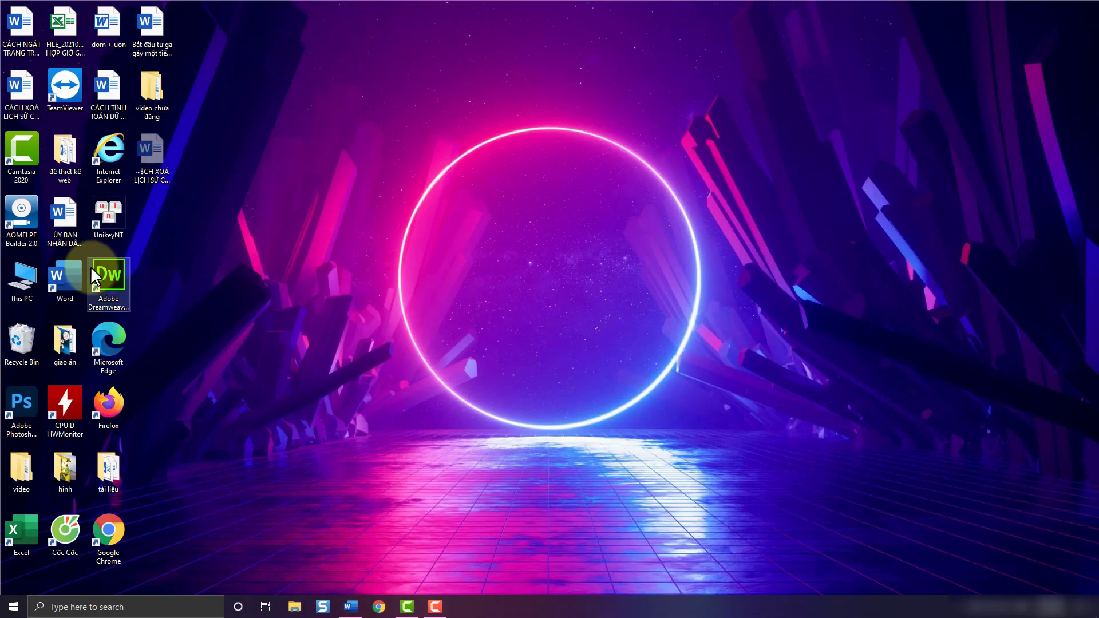
pyautogui.doubleClick(73, 273)
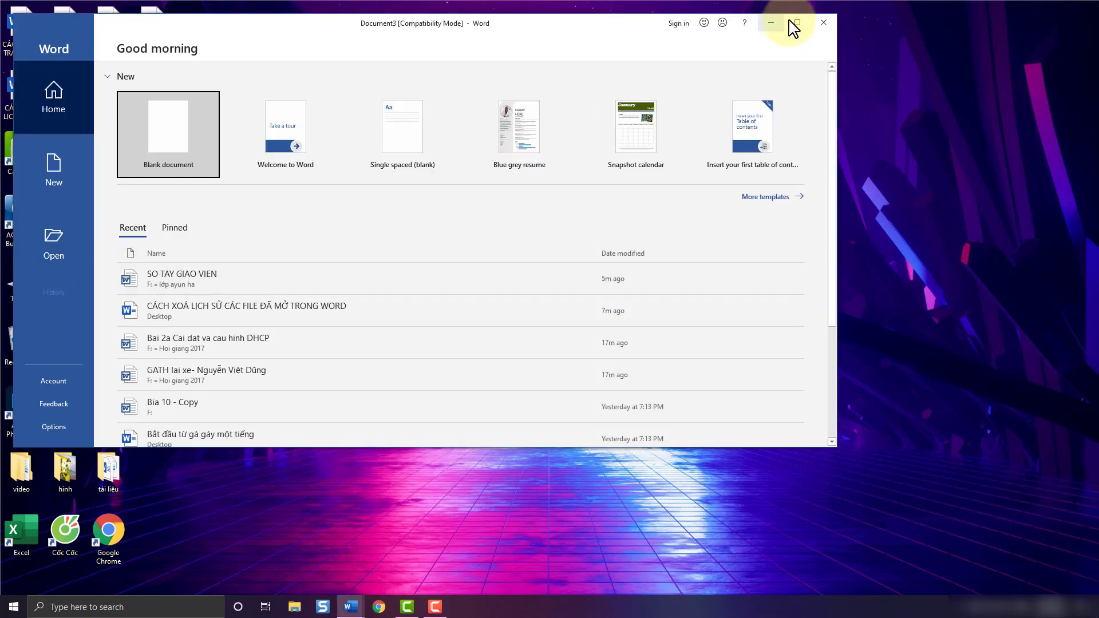
pyautogui.click(797, 22)
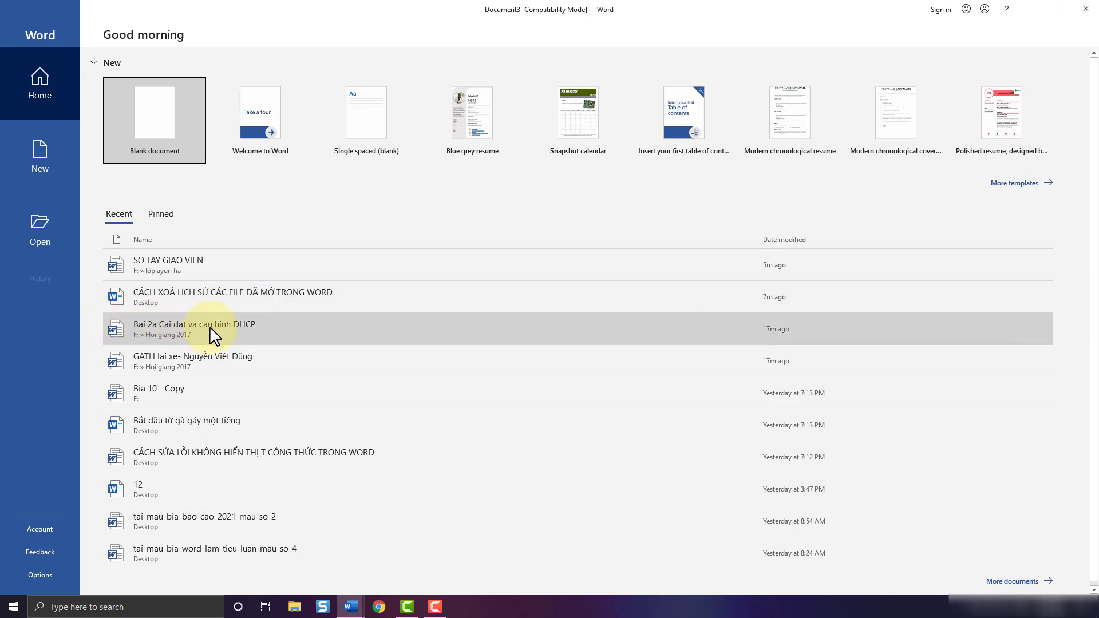
# Open 'Bai 2a Cai dat va cau hinh DHCP', enable editing, close it, and return to the tutorial document
pyautogui.click(210, 329)
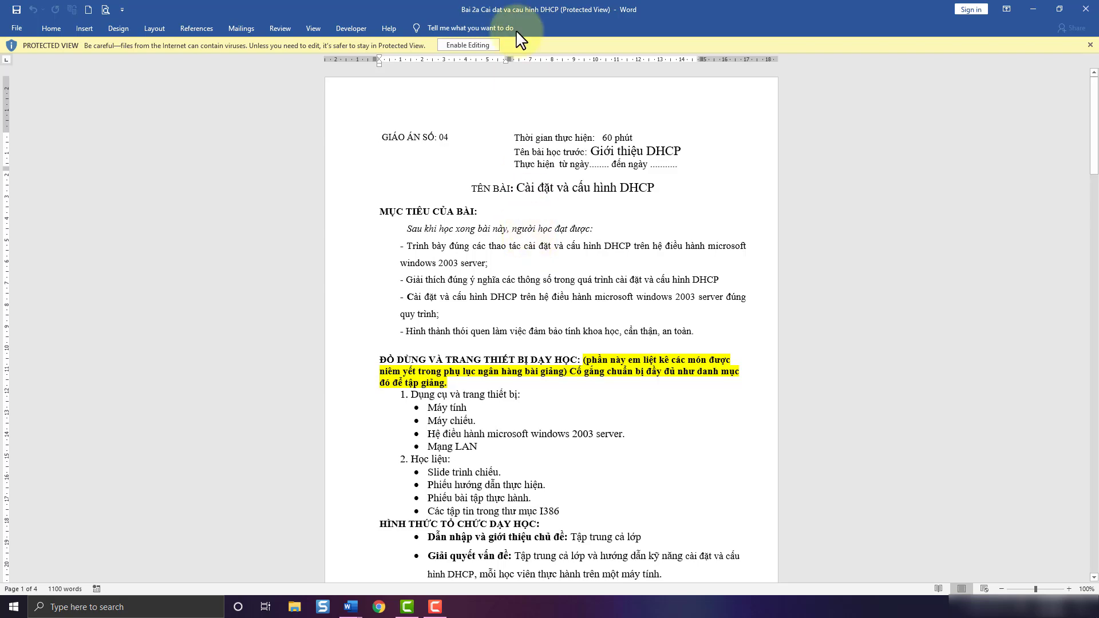
pyautogui.click(458, 45)
pyautogui.click(1087, 9)
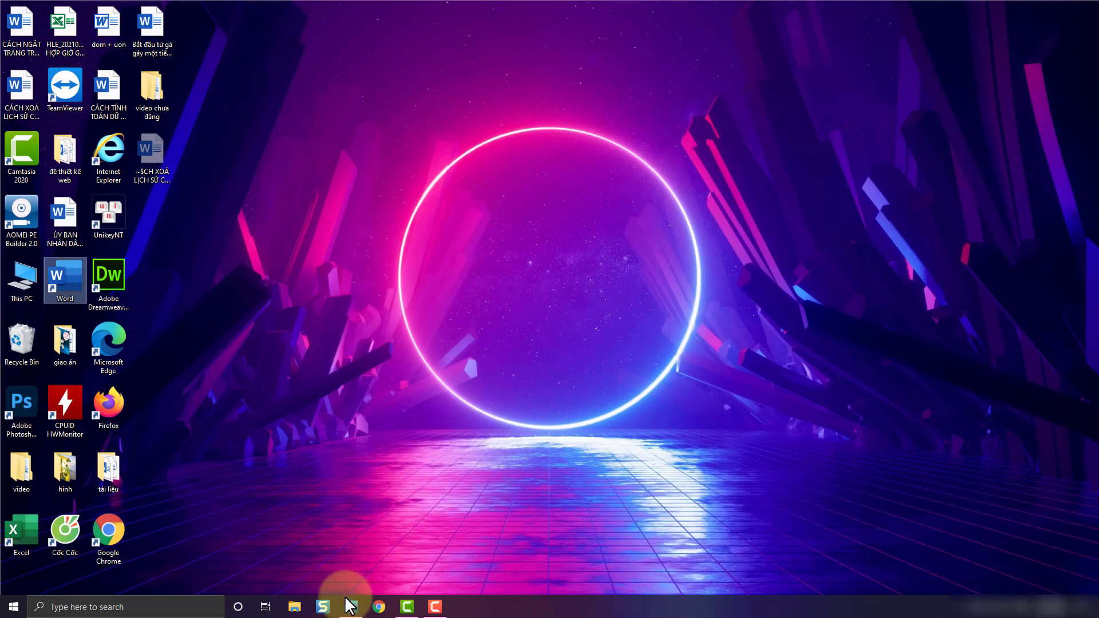
pyautogui.click(351, 606)
pyautogui.click(14, 34)
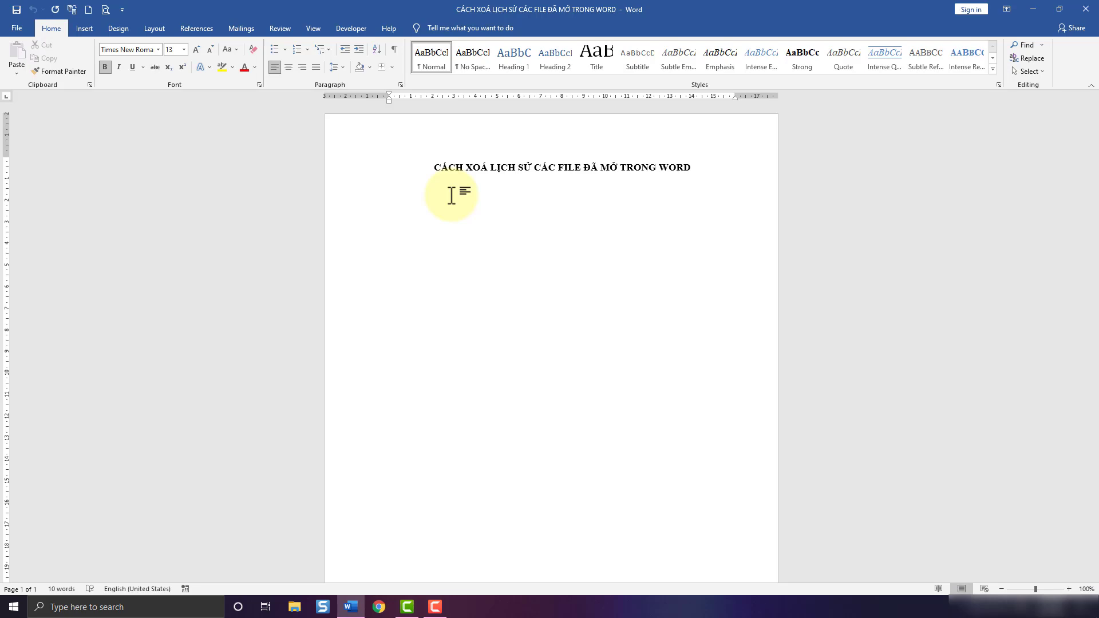
# In Word Options > Advanced, set 'Show this number of Recent Documents' to 0 and confirm
pyautogui.click(17, 31)
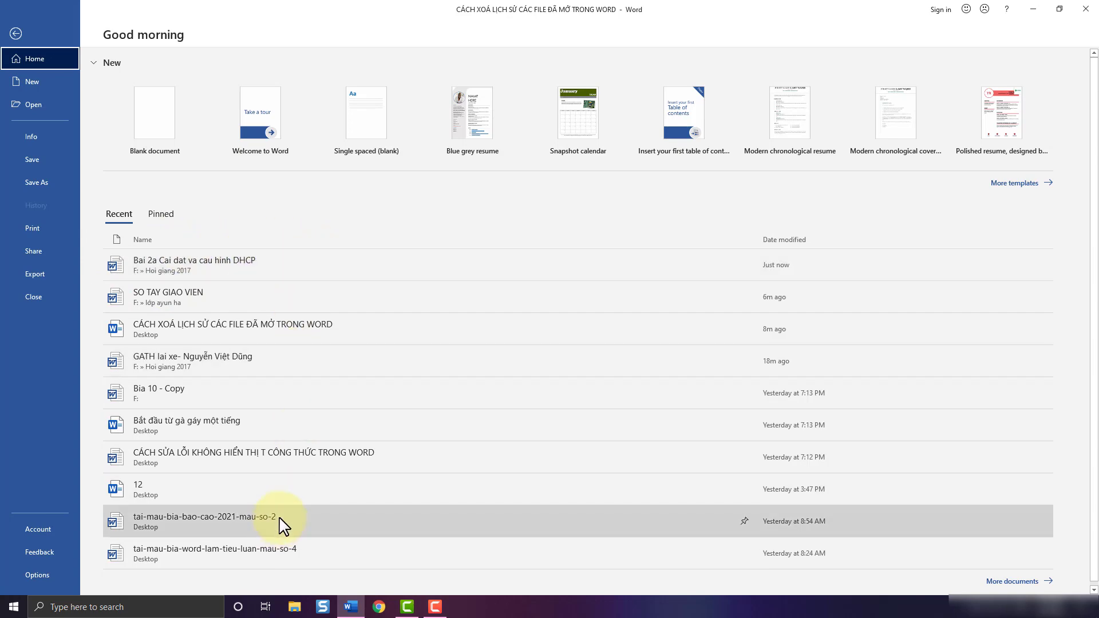
pyautogui.click(57, 577)
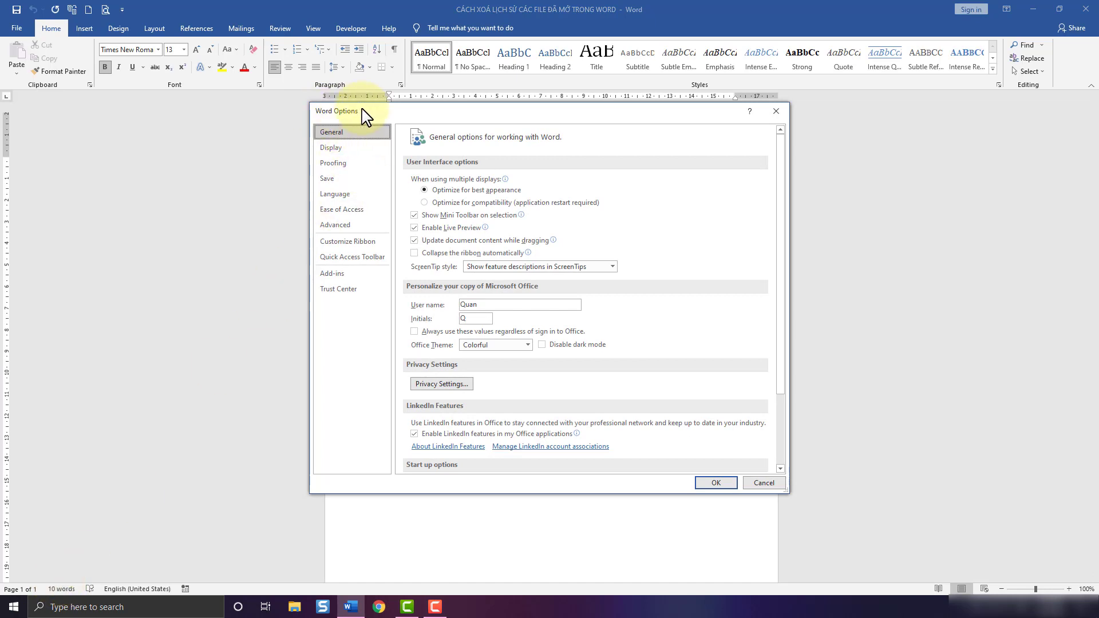
pyautogui.click(351, 225)
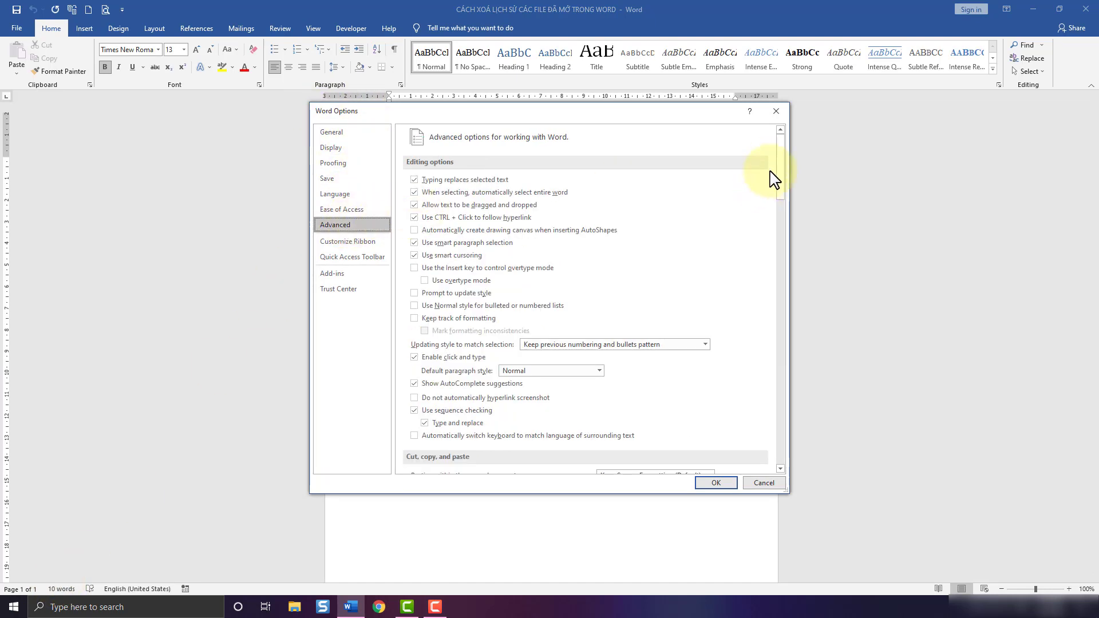
pyautogui.moveTo(781, 180); pyautogui.dragTo(786, 315)
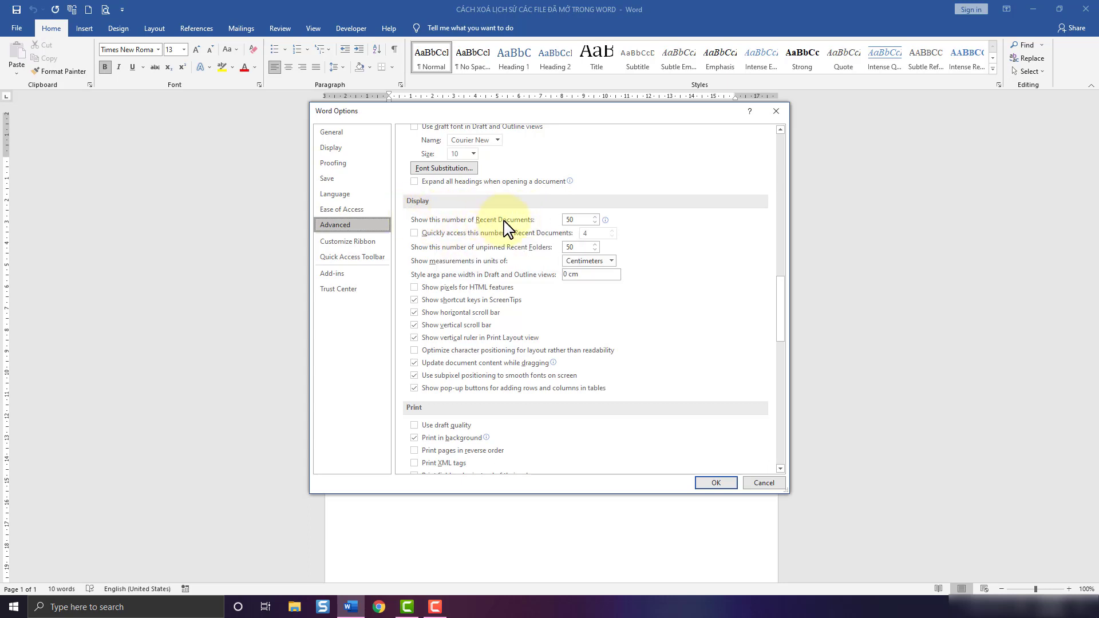
pyautogui.doubleClick(570, 219)
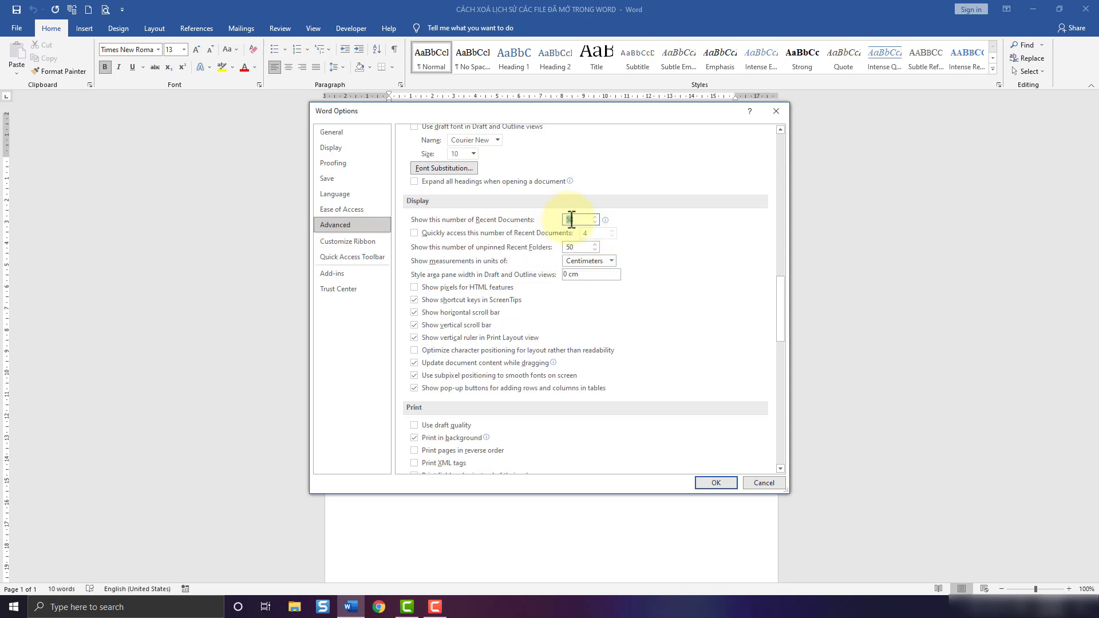
pyautogui.write('0')
pyautogui.click(716, 484)
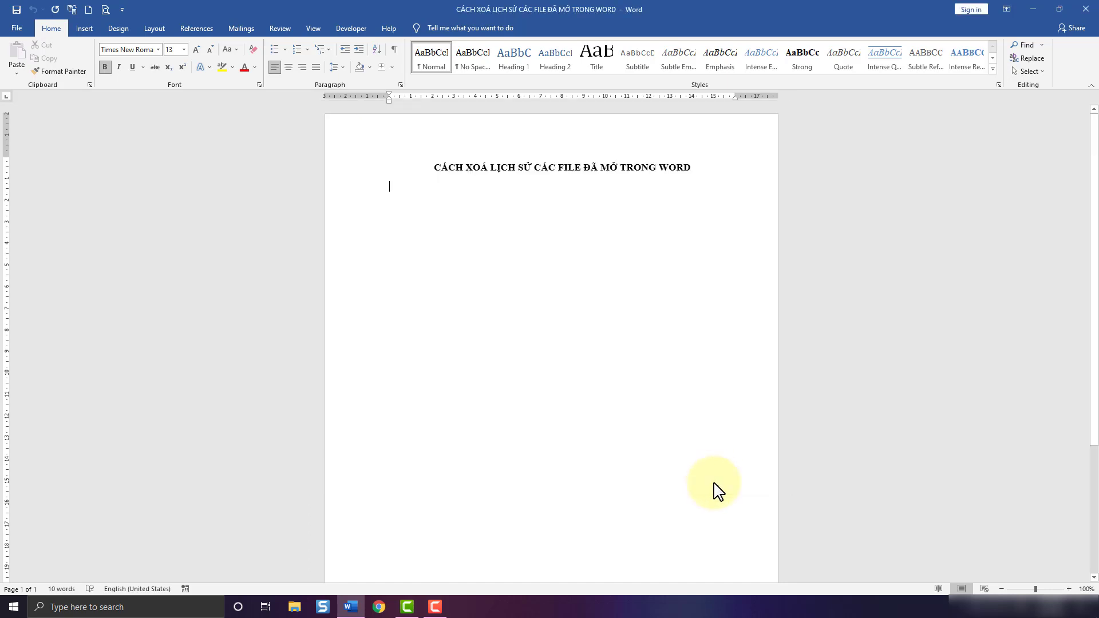
# Relaunch Word maximized from the desktop shortcut to see the empty Recent list
pyautogui.click(1033, 9)
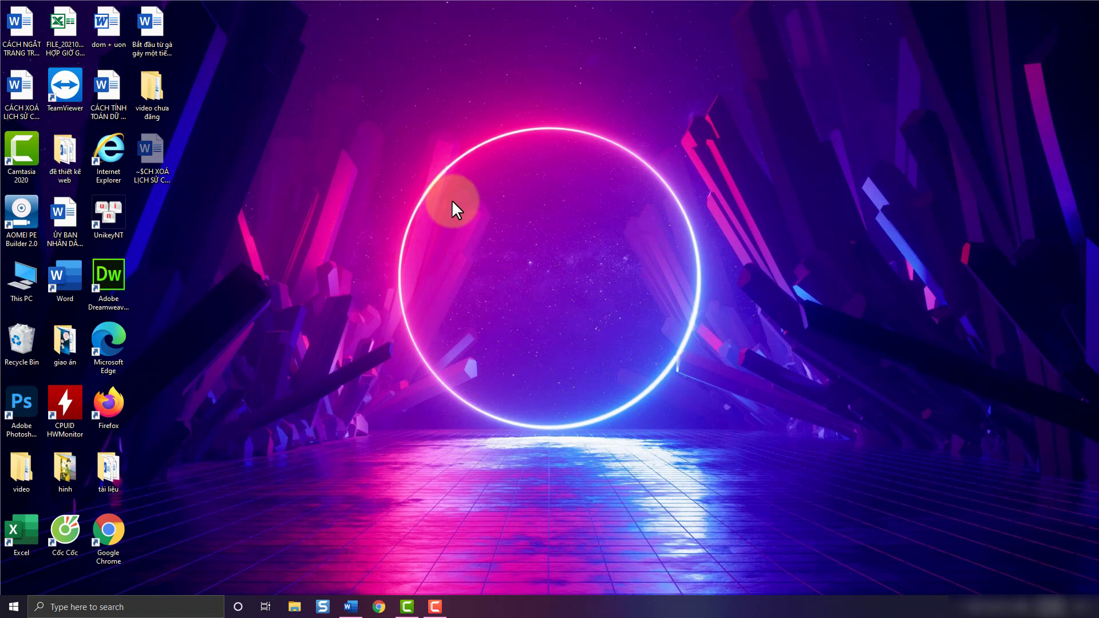
pyautogui.doubleClick(72, 276)
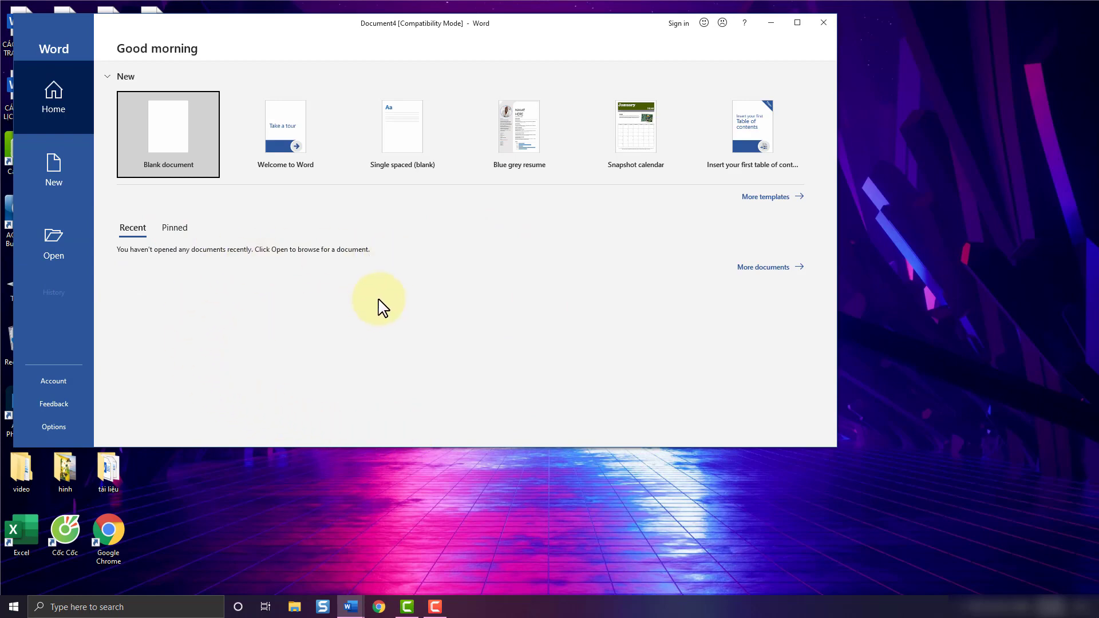
pyautogui.click(797, 23)
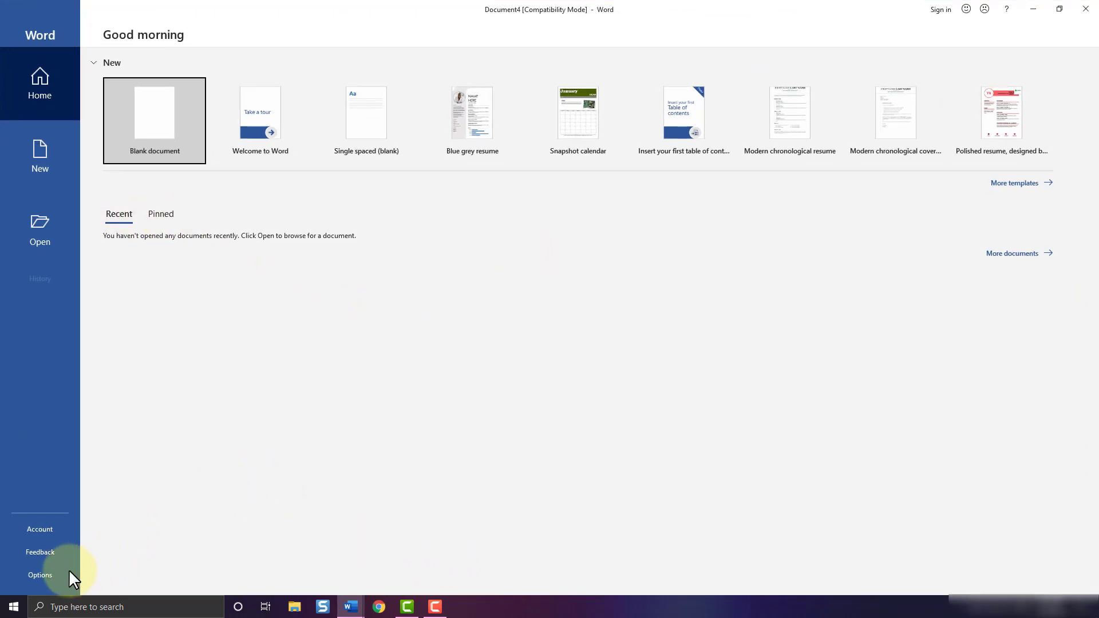
# Set the Recent Documents count to 50 in Advanced options, then check the restored Recent list
pyautogui.click(49, 575)
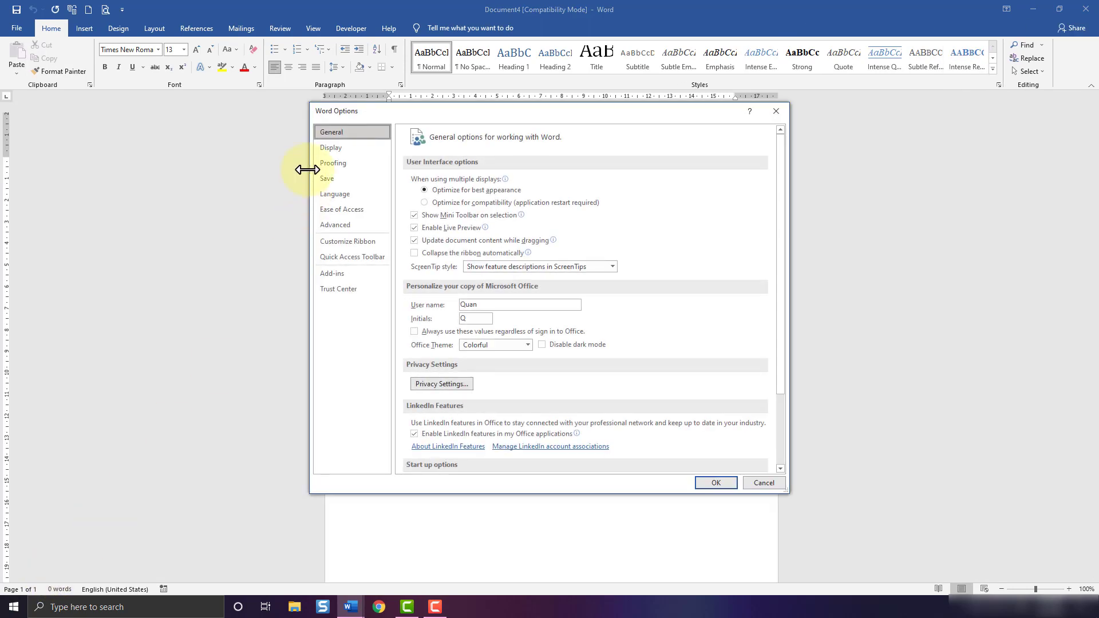
pyautogui.click(338, 229)
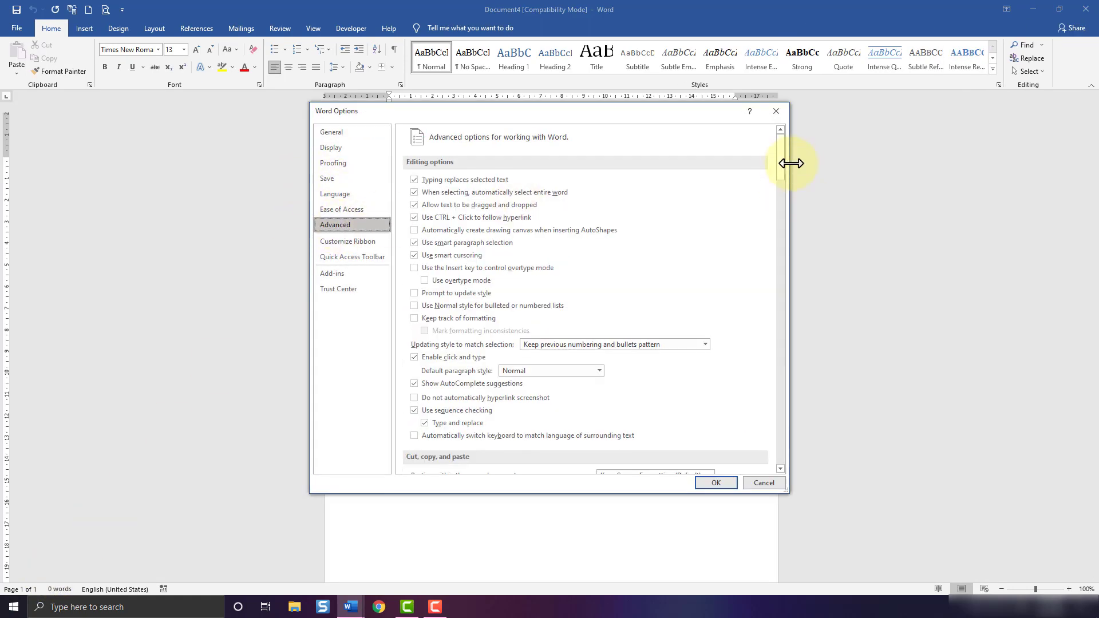
pyautogui.moveTo(785, 167); pyautogui.dragTo(785, 265)
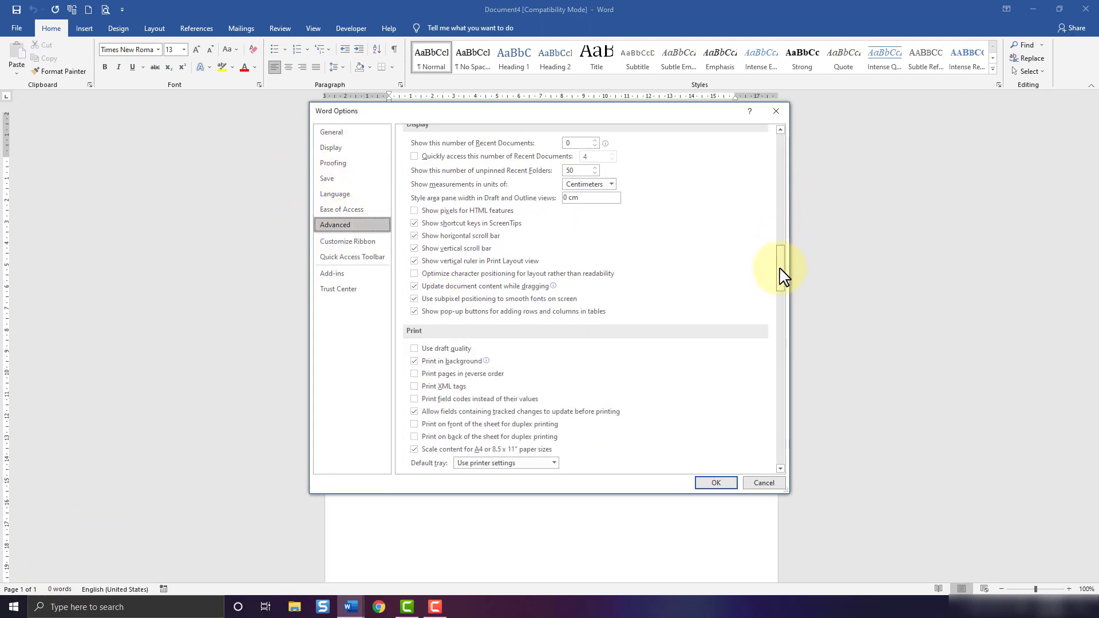
pyautogui.click(579, 229)
pyautogui.write('50')
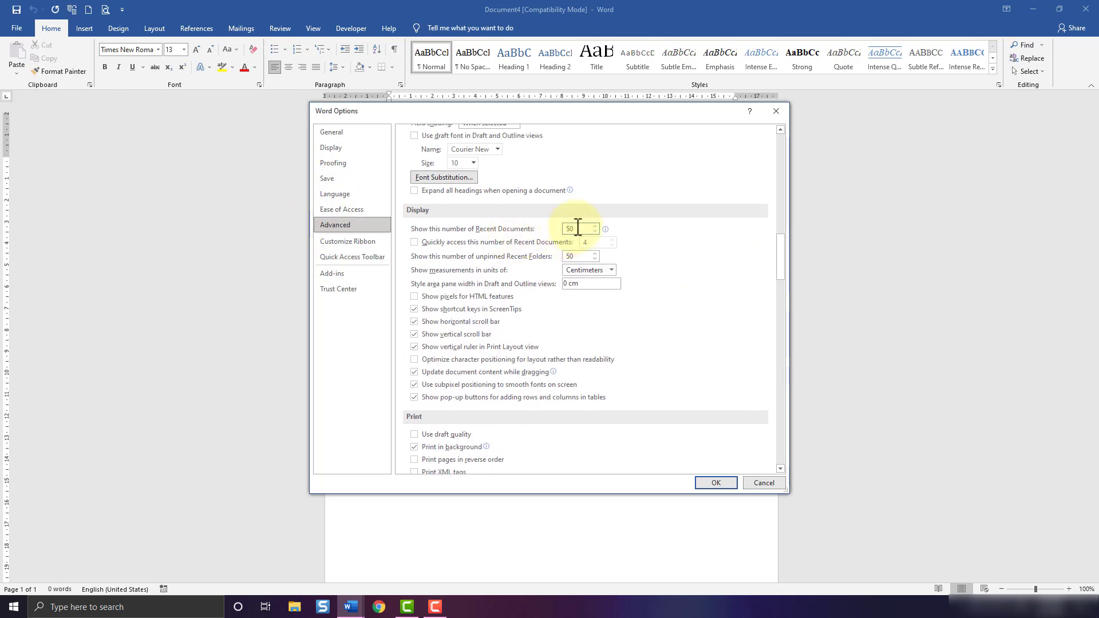
pyautogui.click(723, 483)
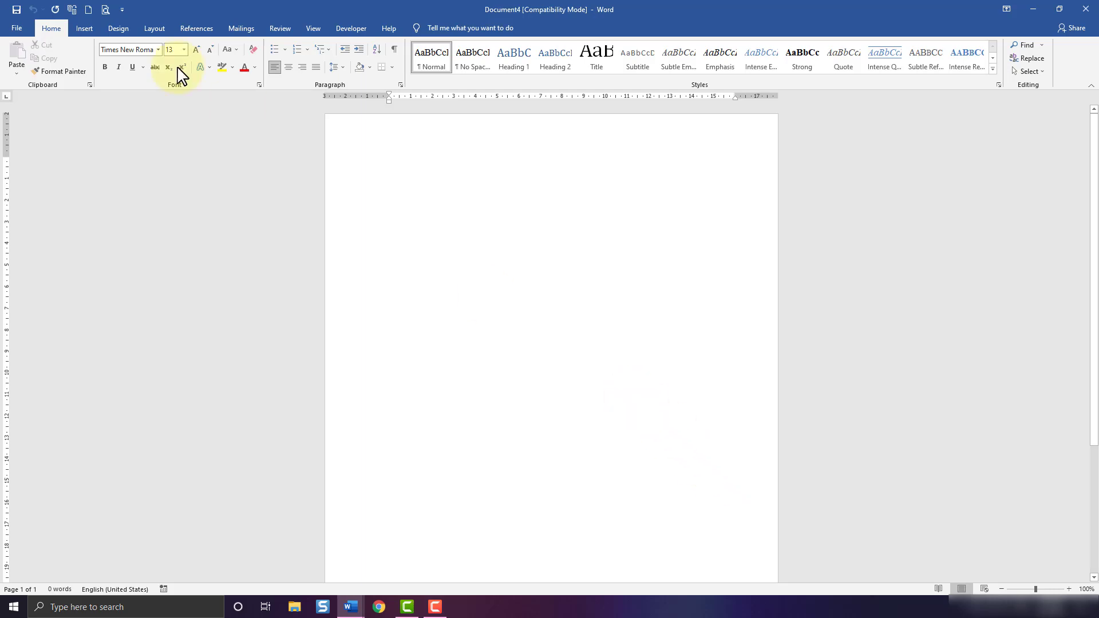
pyautogui.click(15, 29)
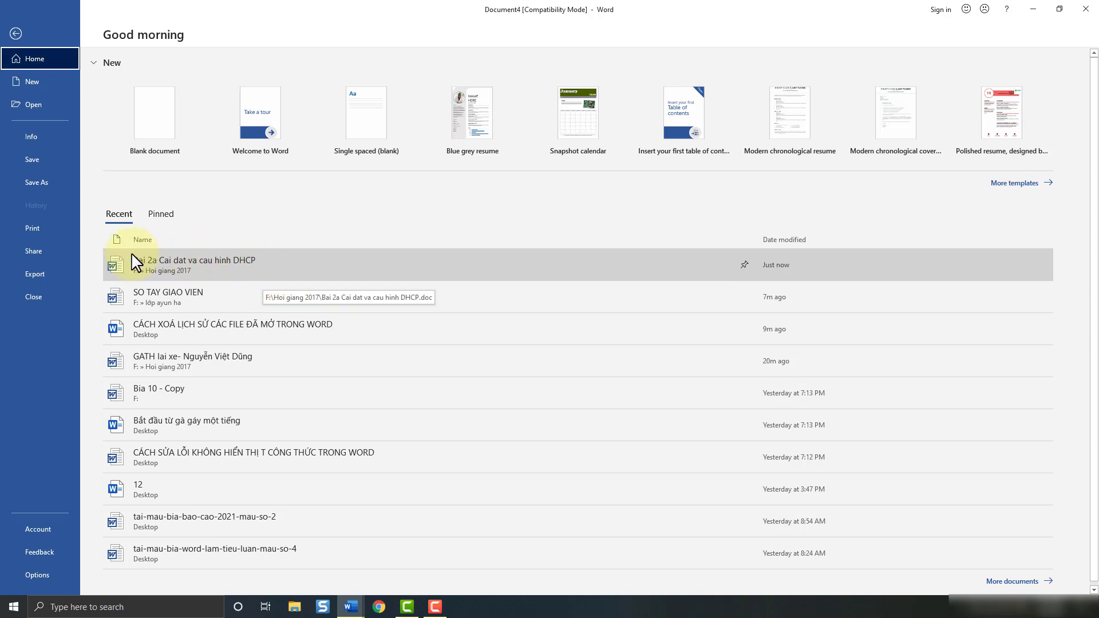
# Remove the Bai 2a entry and the pinned SO TAY GIAO VIEN entry from the Recent list
pyautogui.rightClick(199, 264)
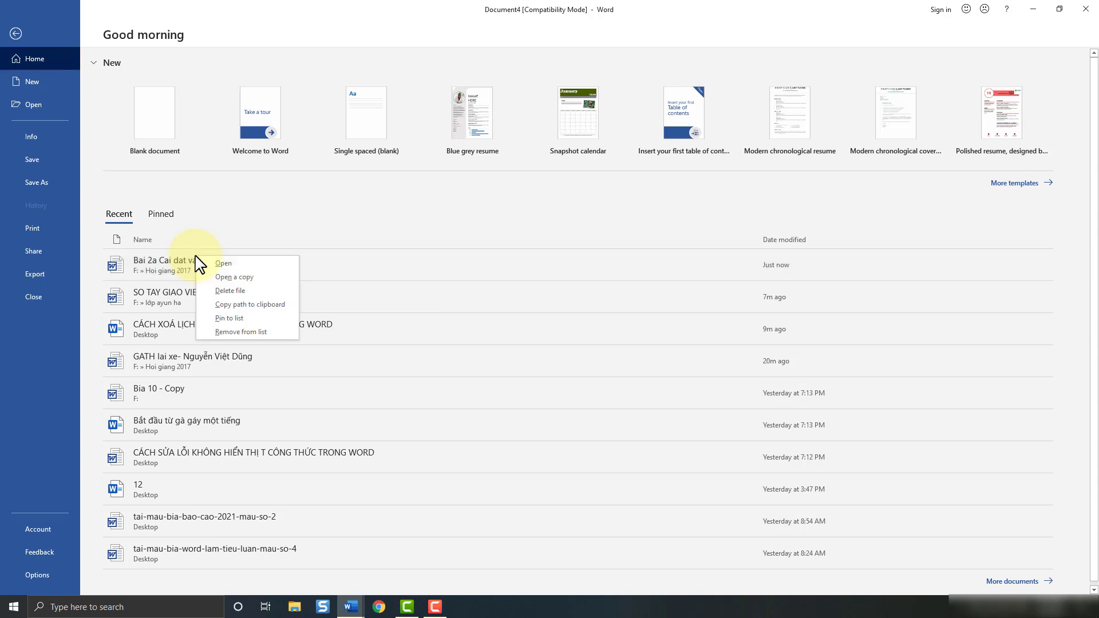
pyautogui.click(260, 332)
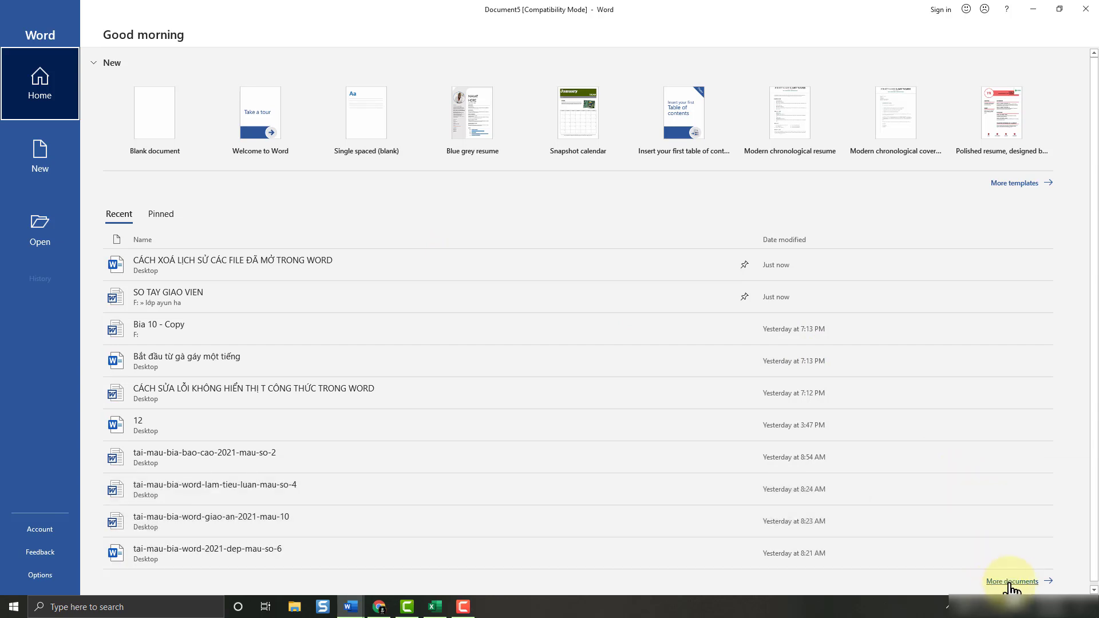
pyautogui.click(1038, 583)
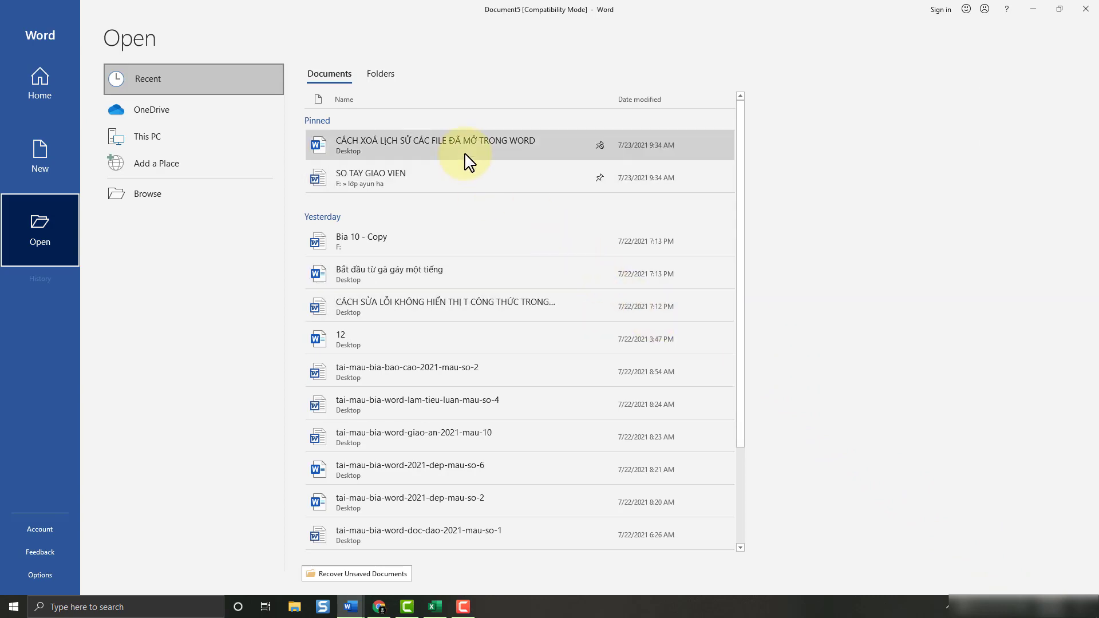
pyautogui.scroll(-2, 468, 389)
pyautogui.scroll(-2, 468, 395)
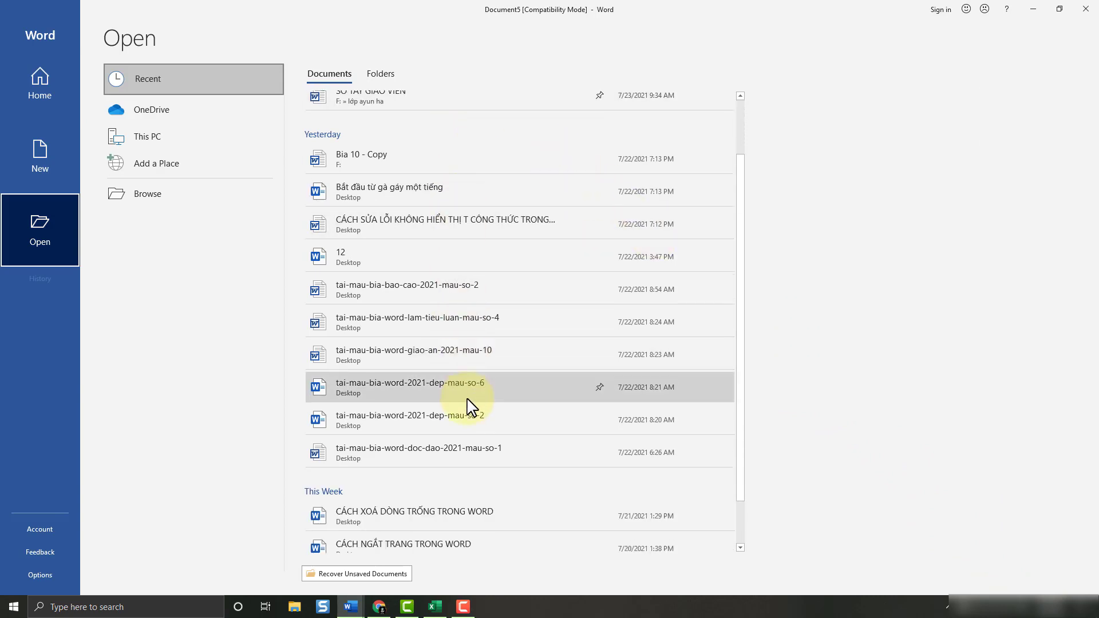
pyautogui.scroll(-2, 468, 400)
pyautogui.scroll(5, 470, 407)
pyautogui.scroll(1, 470, 408)
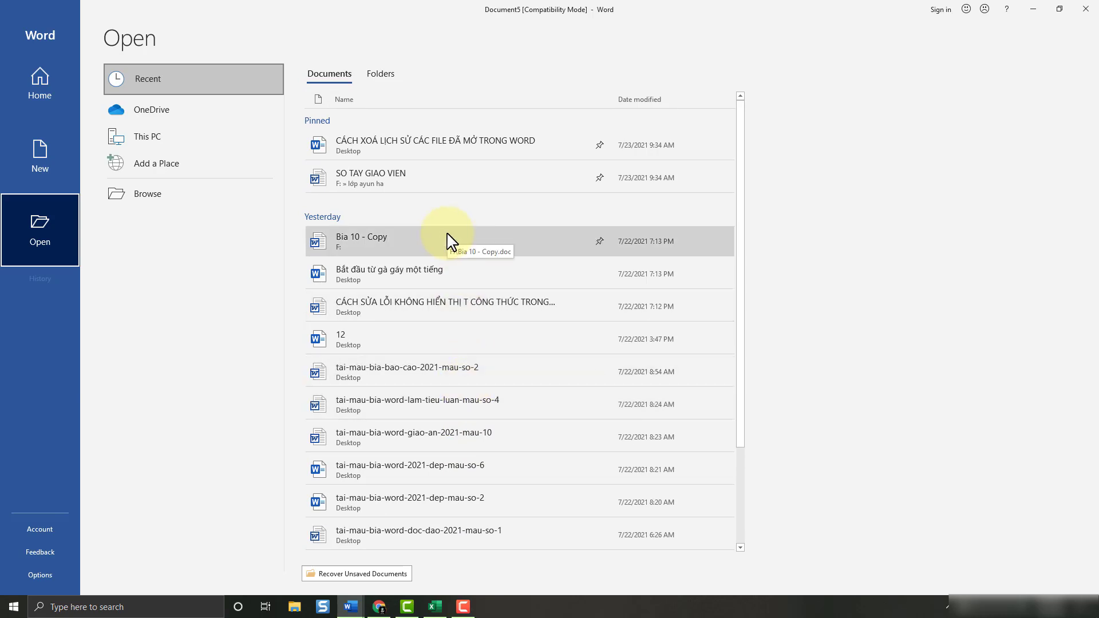
pyautogui.rightClick(394, 181)
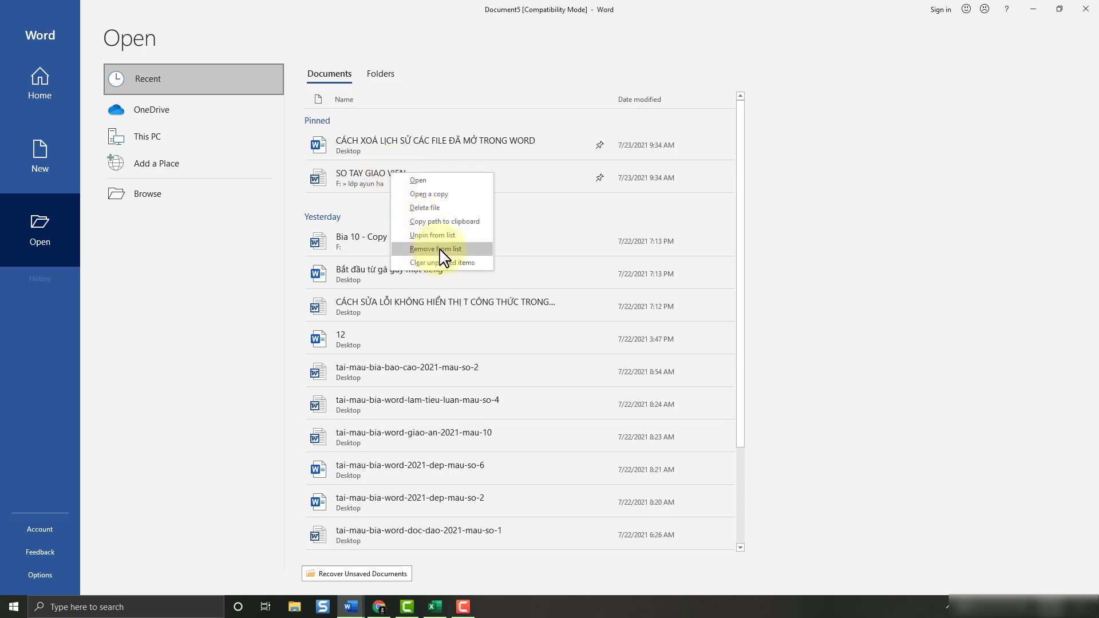
pyautogui.click(468, 259)
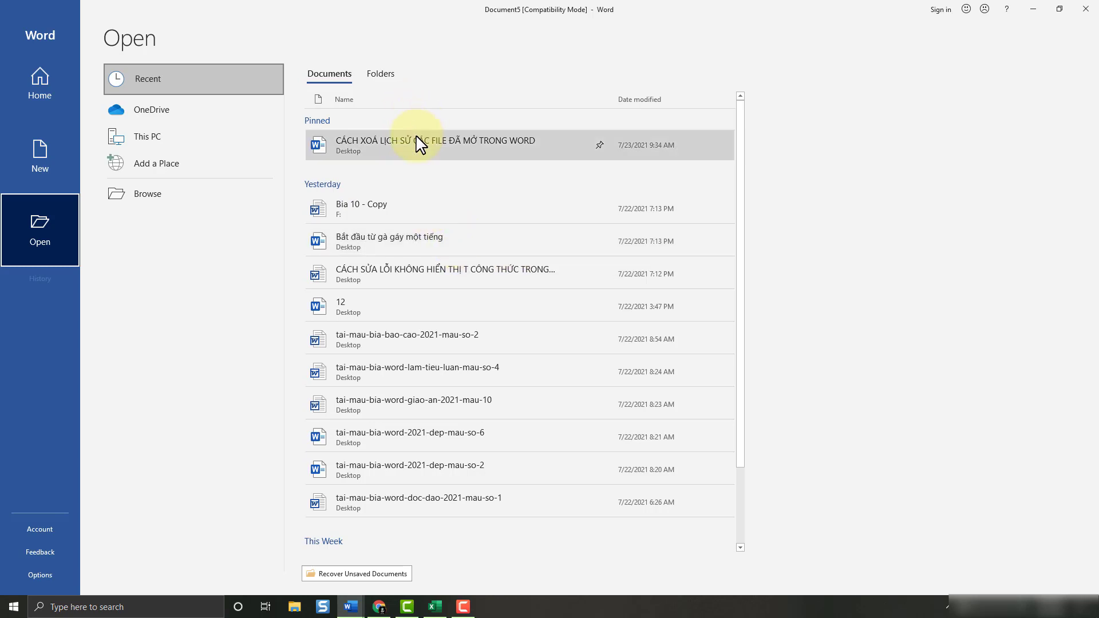
# Pin the formula-display troubleshooting file and 'Bắt đầu từ gà gáy một tiếng' to the Recent list
pyautogui.scroll(-3, 427, 453)
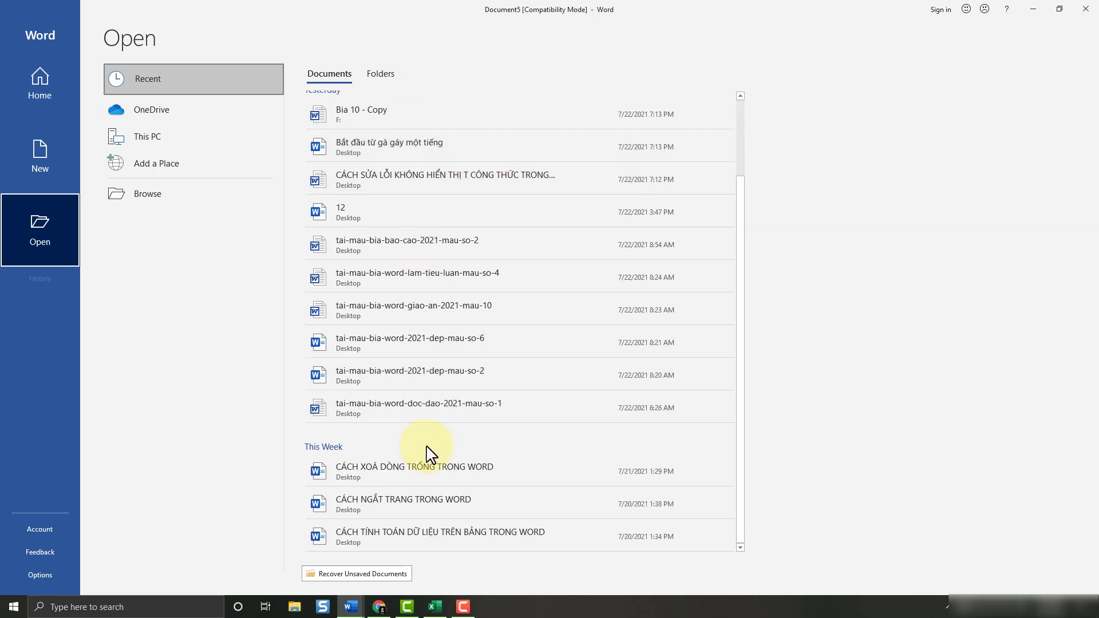
pyautogui.scroll(3, 430, 455)
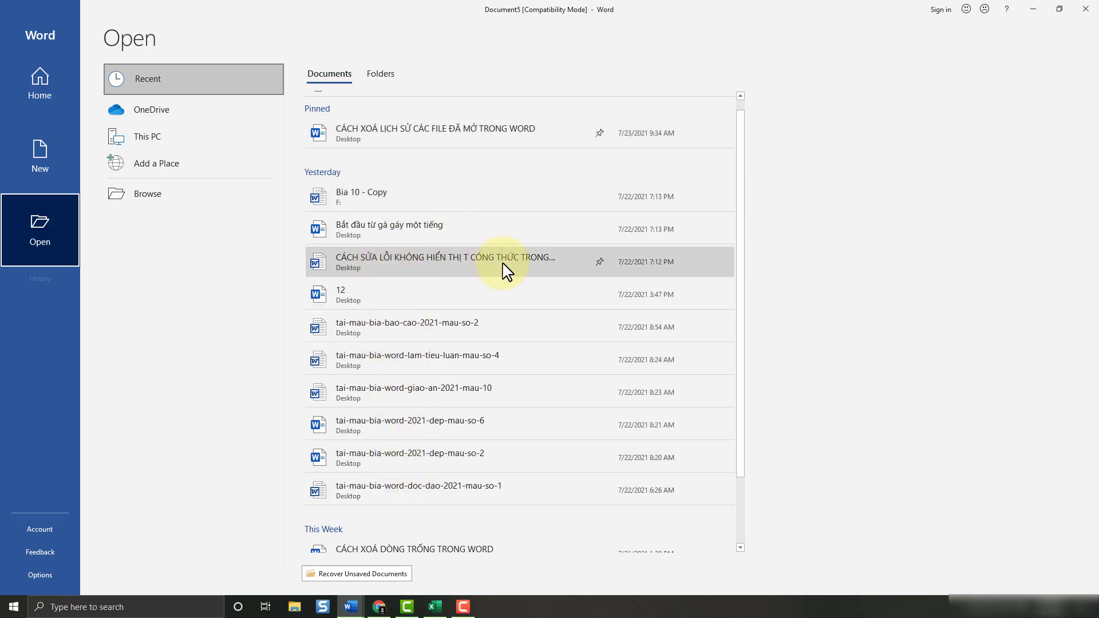
pyautogui.moveTo(429, 179)
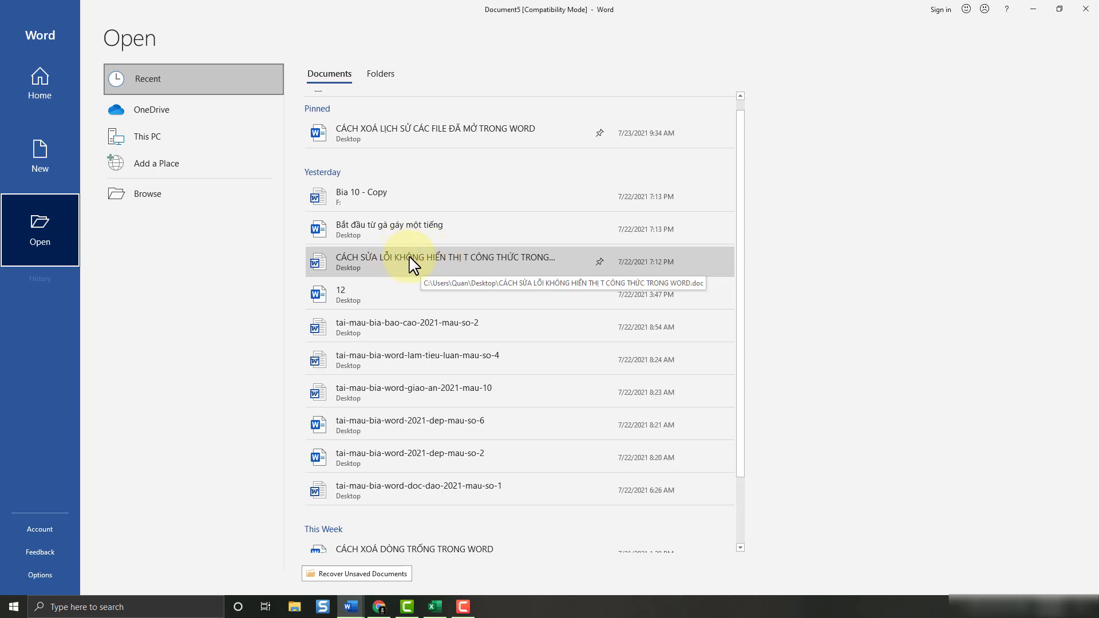
pyautogui.click(599, 261)
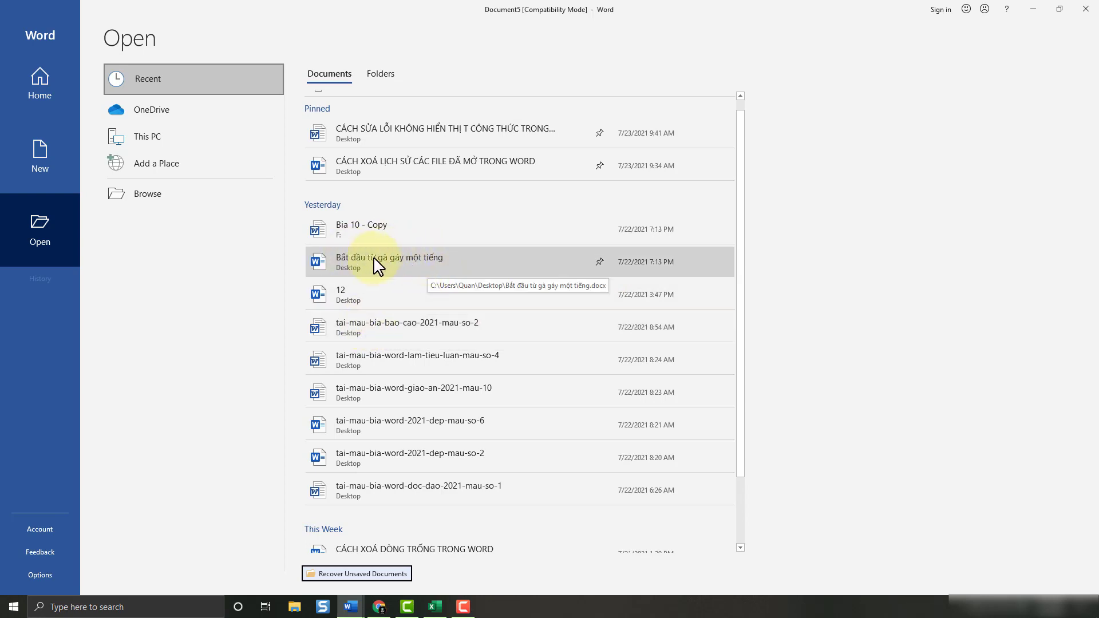
pyautogui.rightClick(400, 256)
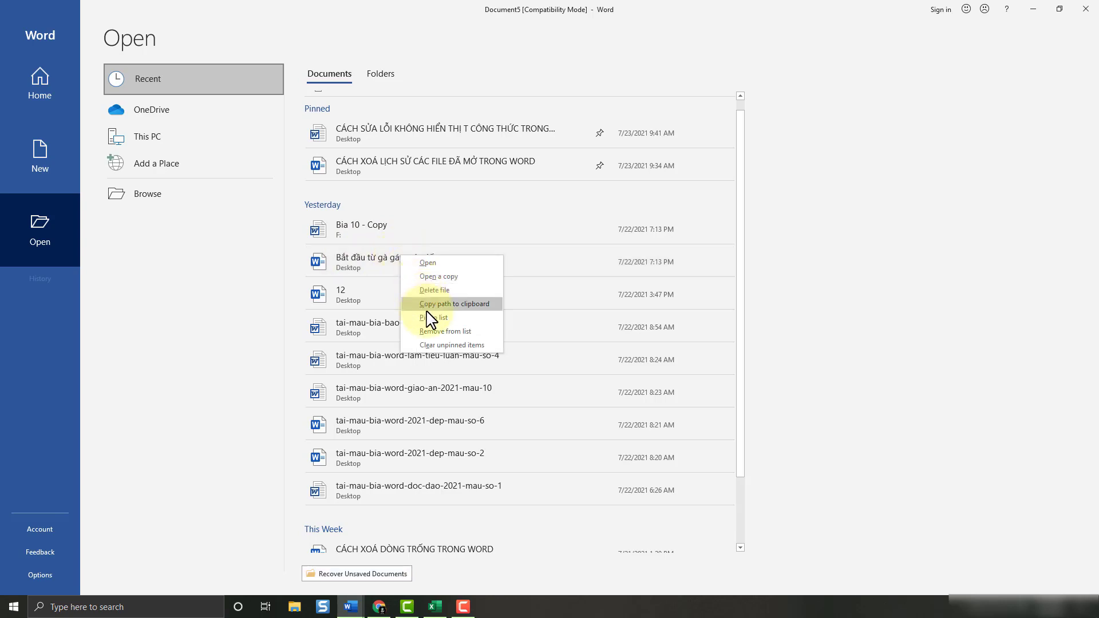
pyautogui.click(446, 318)
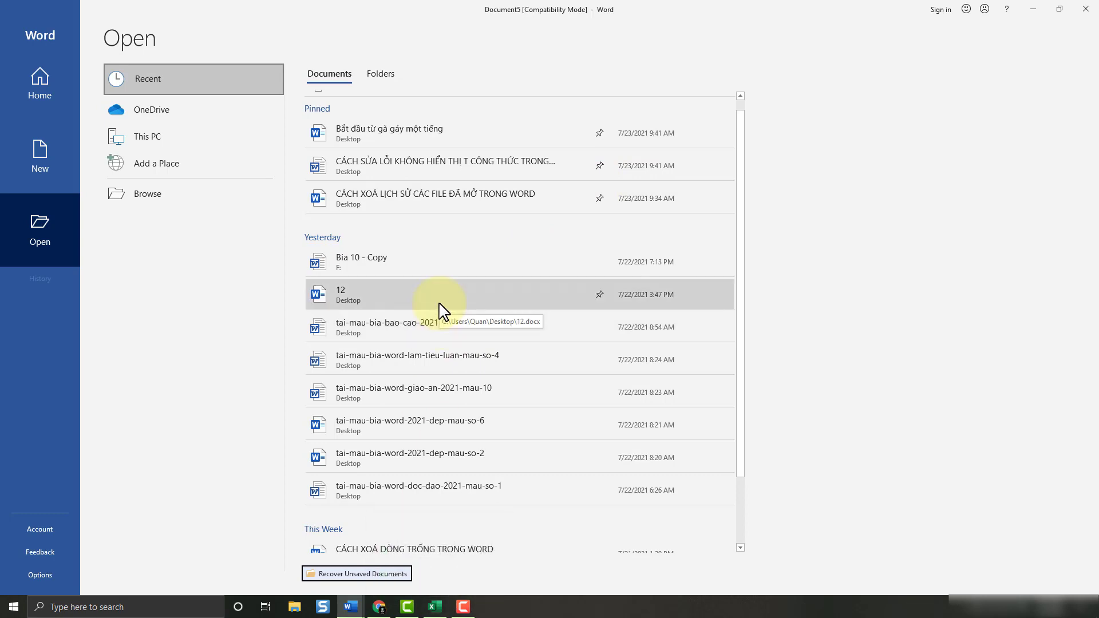
# Clear all unpinned items from the Recent list and confirm with Yes
pyautogui.rightClick(431, 276)
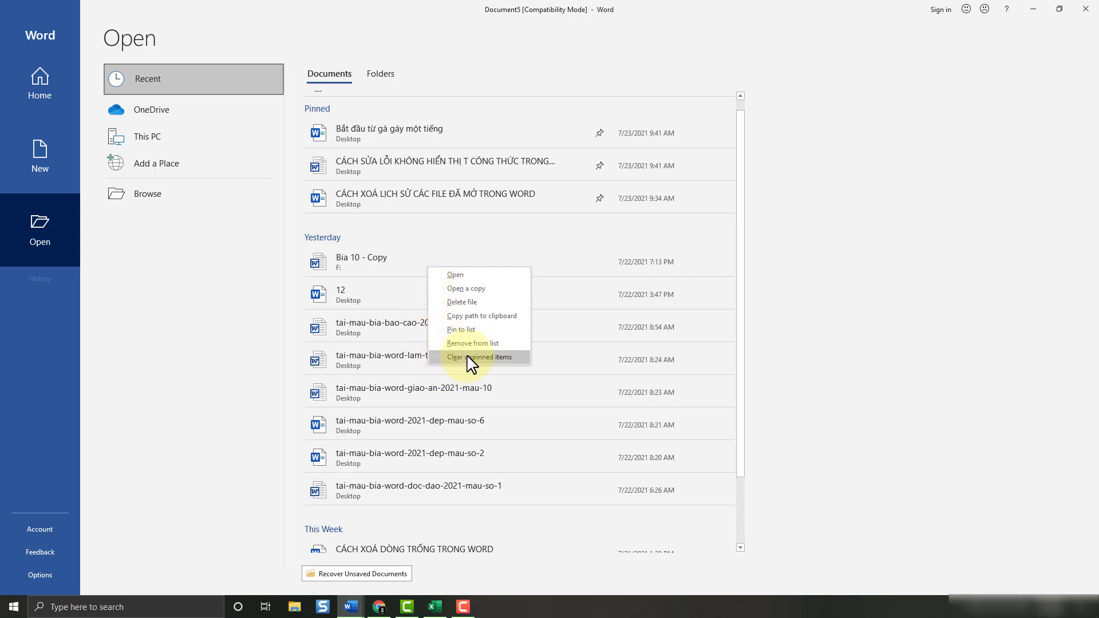
pyautogui.click(508, 358)
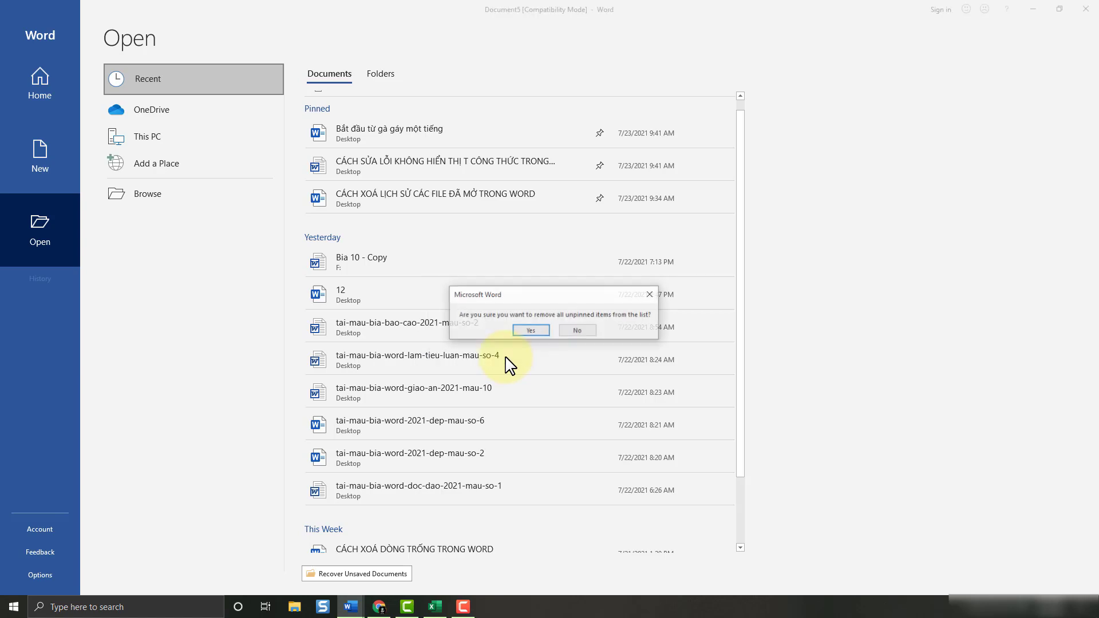
pyautogui.click(531, 331)
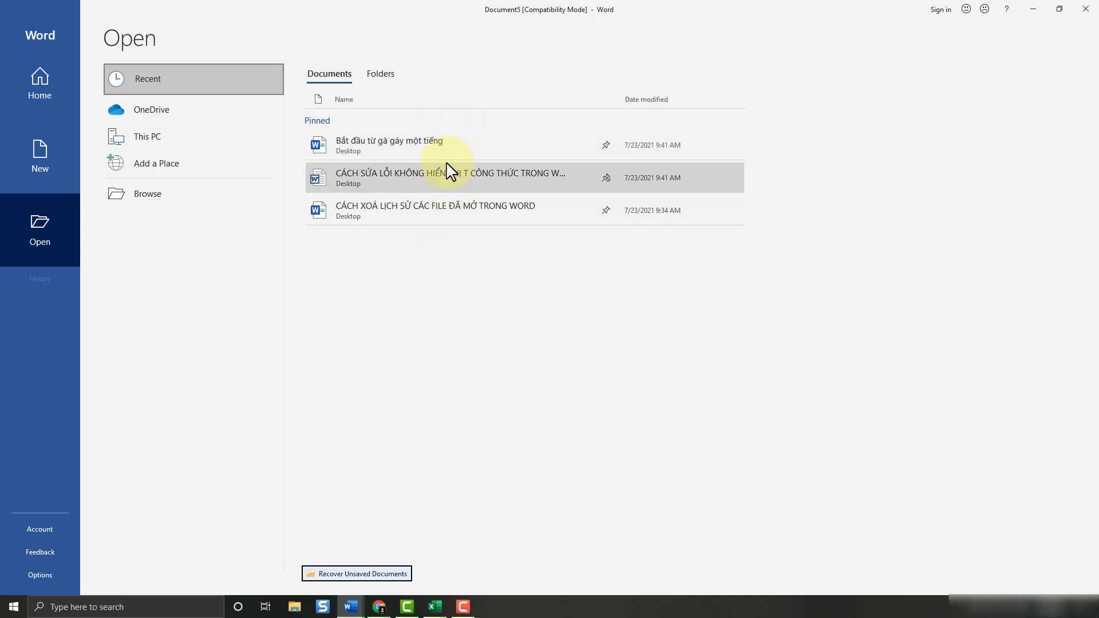
# Unpin 'Bắt đầu từ gà gáy một tiếng' and remove it from the Recent list
pyautogui.rightClick(599, 154)
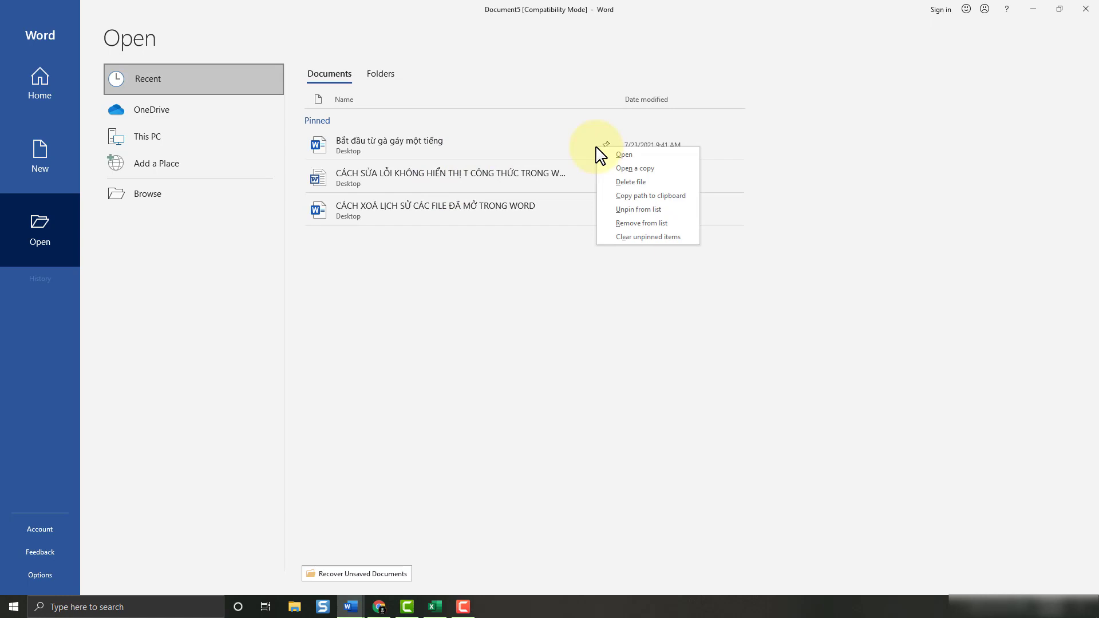
pyautogui.click(643, 212)
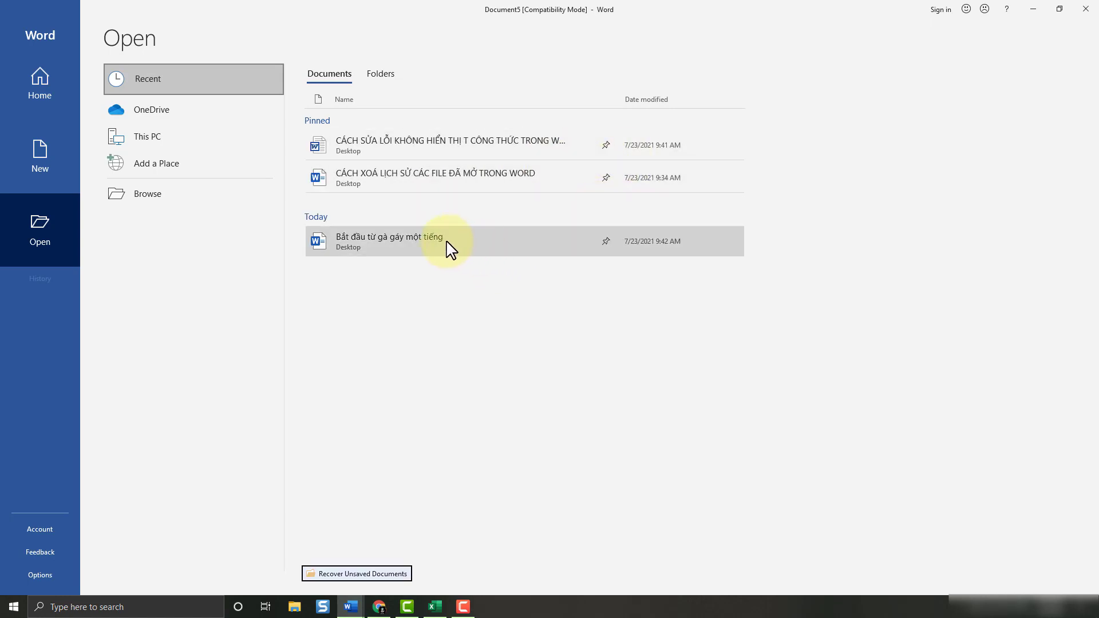
pyautogui.rightClick(446, 241)
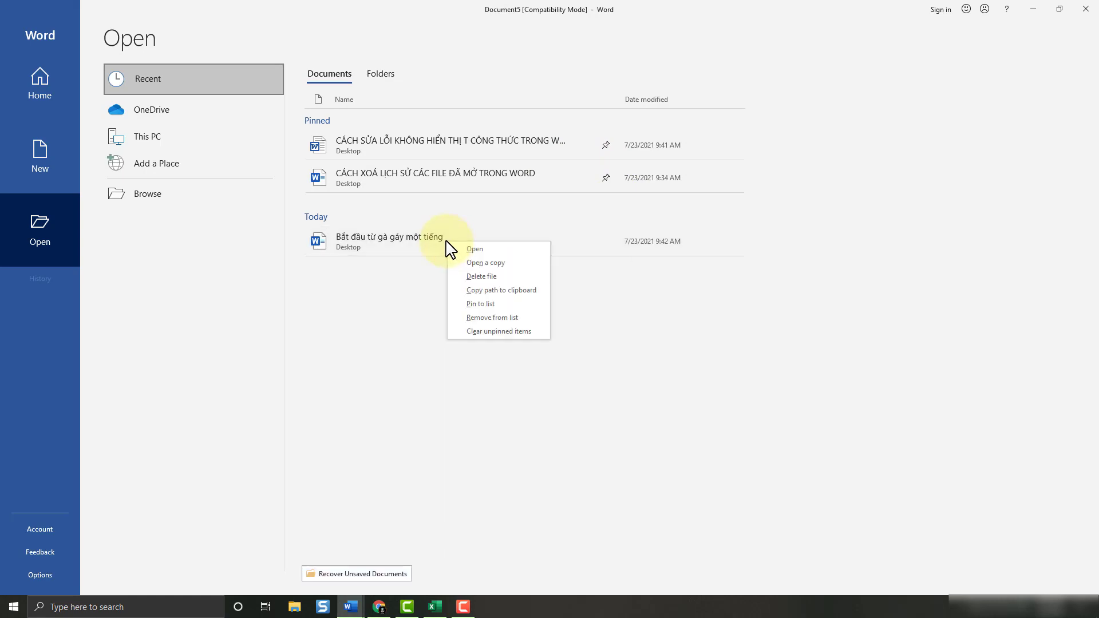
pyautogui.click(491, 317)
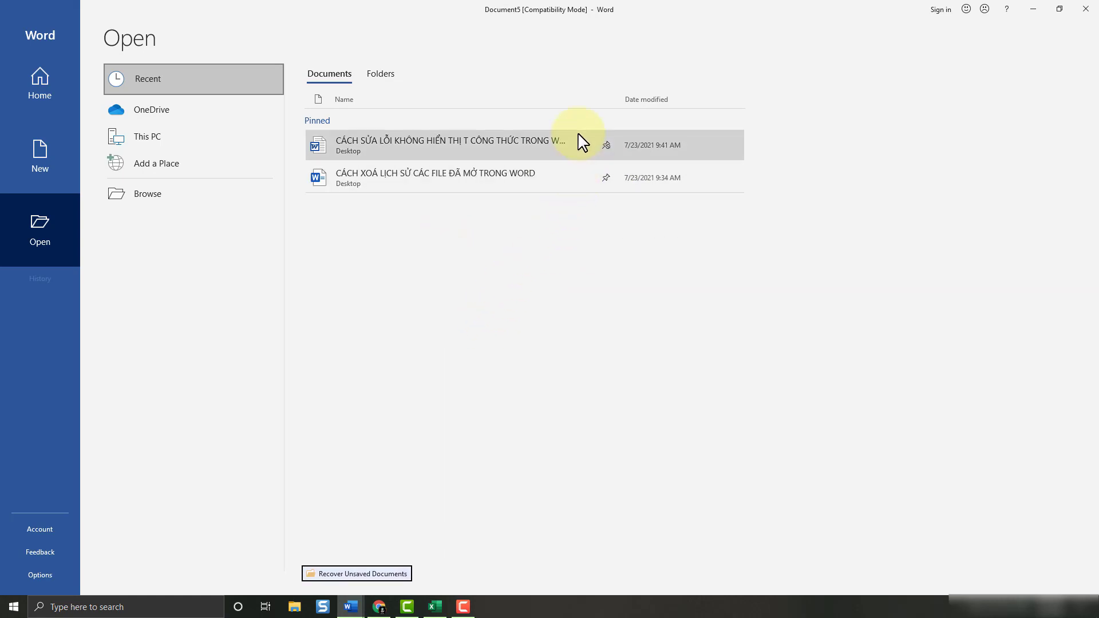
# Unpin the formula-display troubleshooting file and 'CÁCH XOÁ LỊCH SỬ CÁC FILE ĐÃ MỞ TRONG WORD'
pyautogui.rightClick(466, 138)
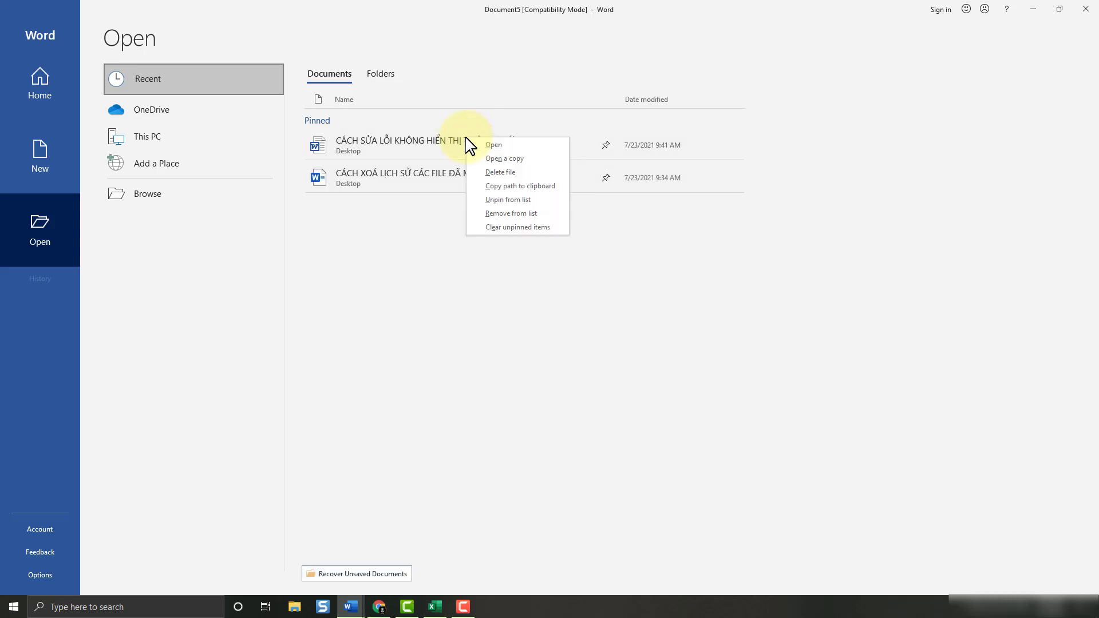
pyautogui.click(503, 200)
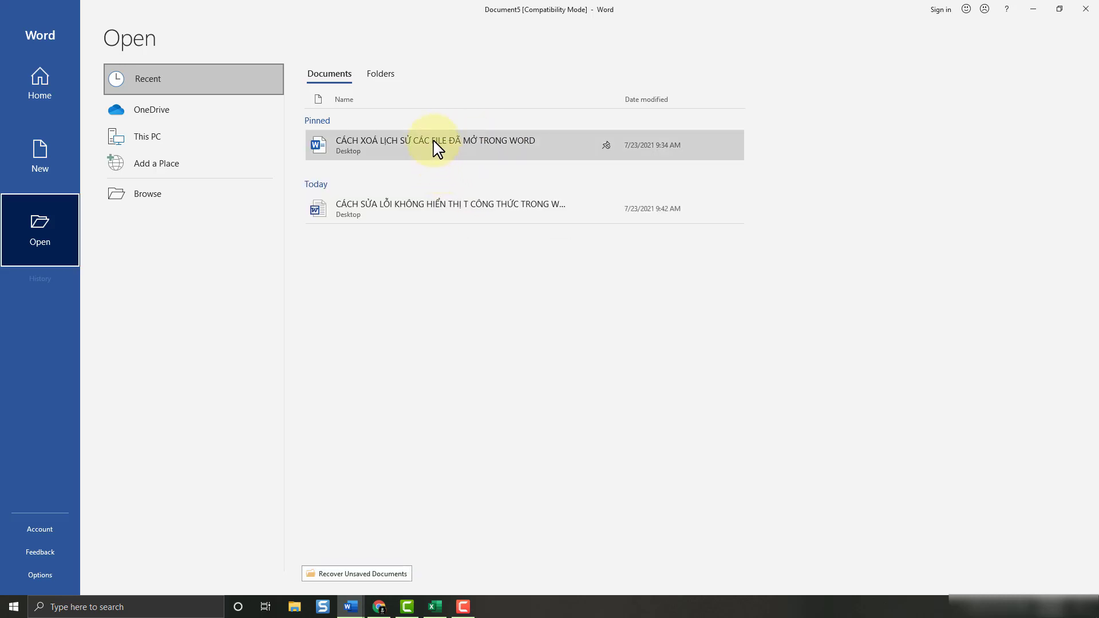
pyautogui.rightClick(437, 150)
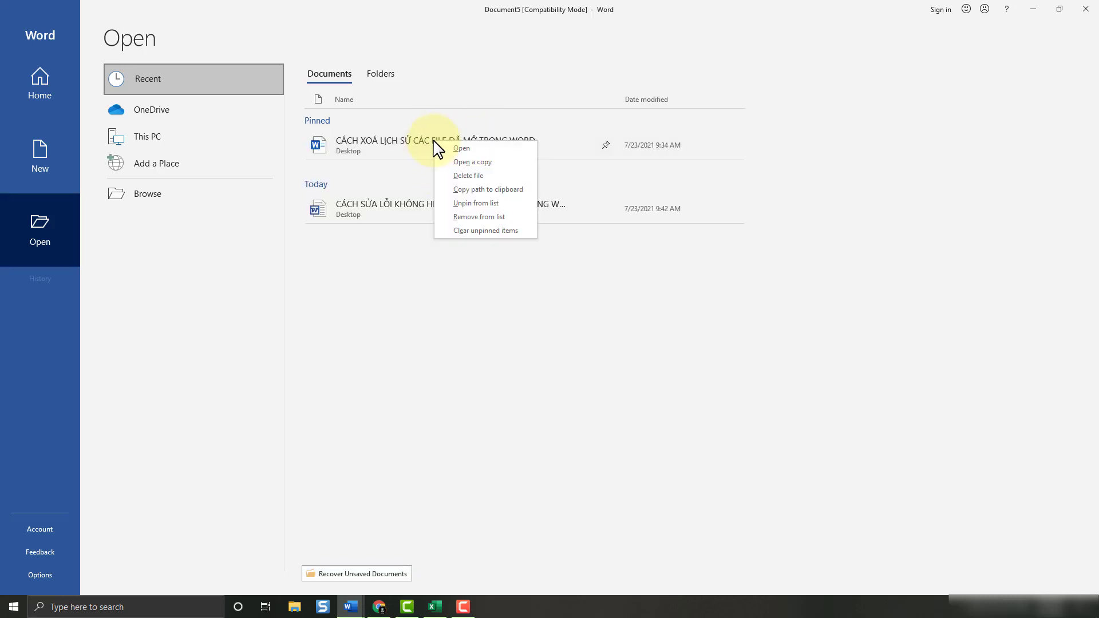
pyautogui.click(465, 203)
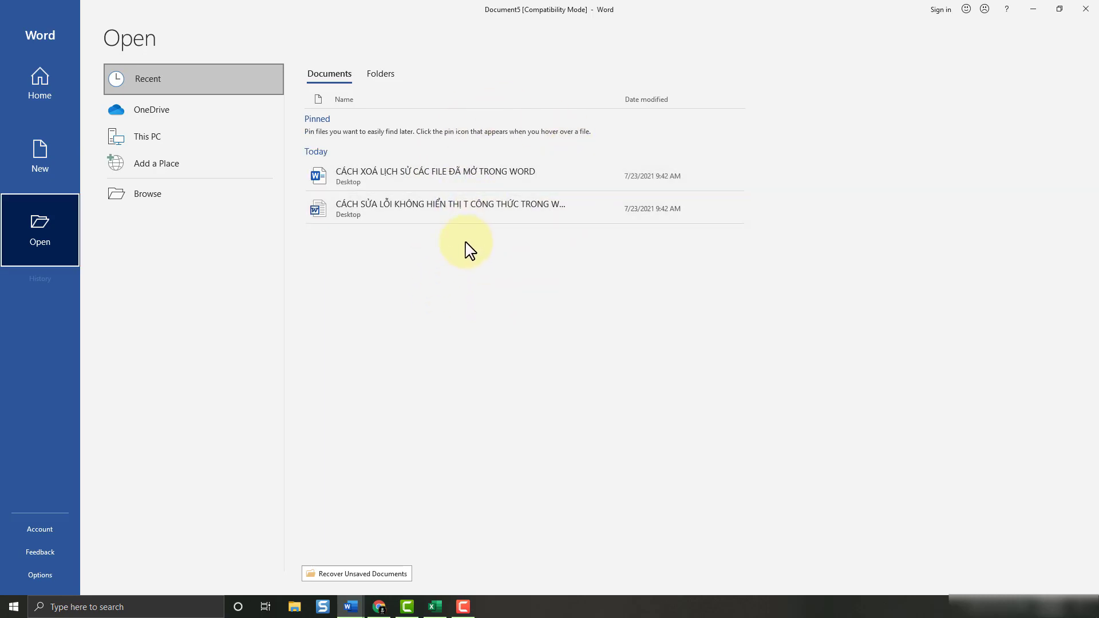
# Clear all unpinned items from the Recent documents list, confirming with Yes, then close the Document5 window
pyautogui.rightClick(445, 172)
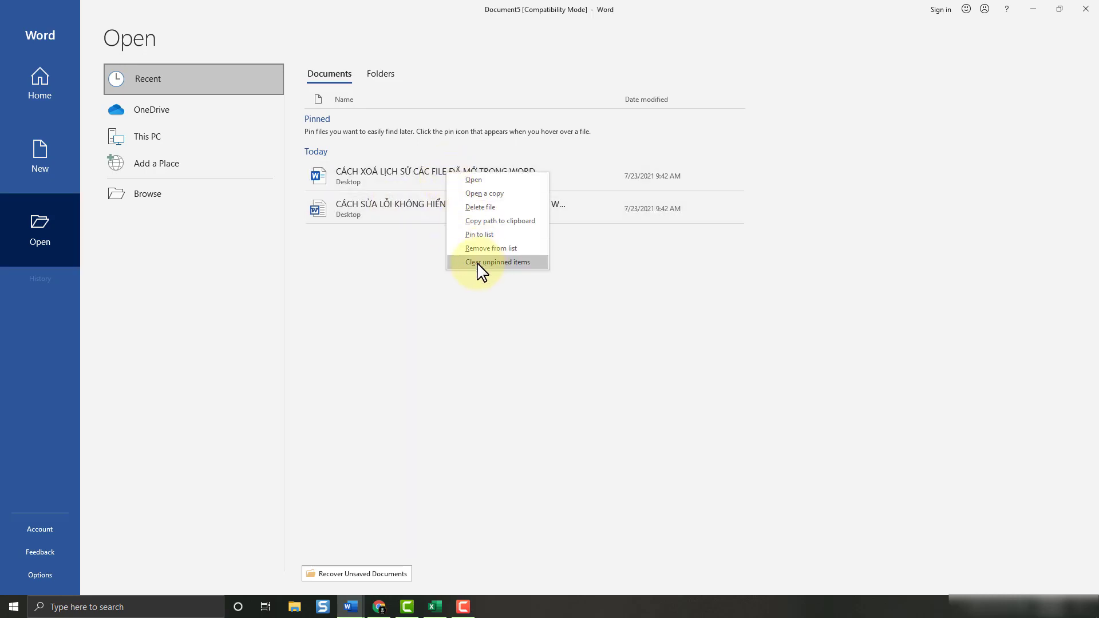
pyautogui.click(519, 262)
pyautogui.click(531, 329)
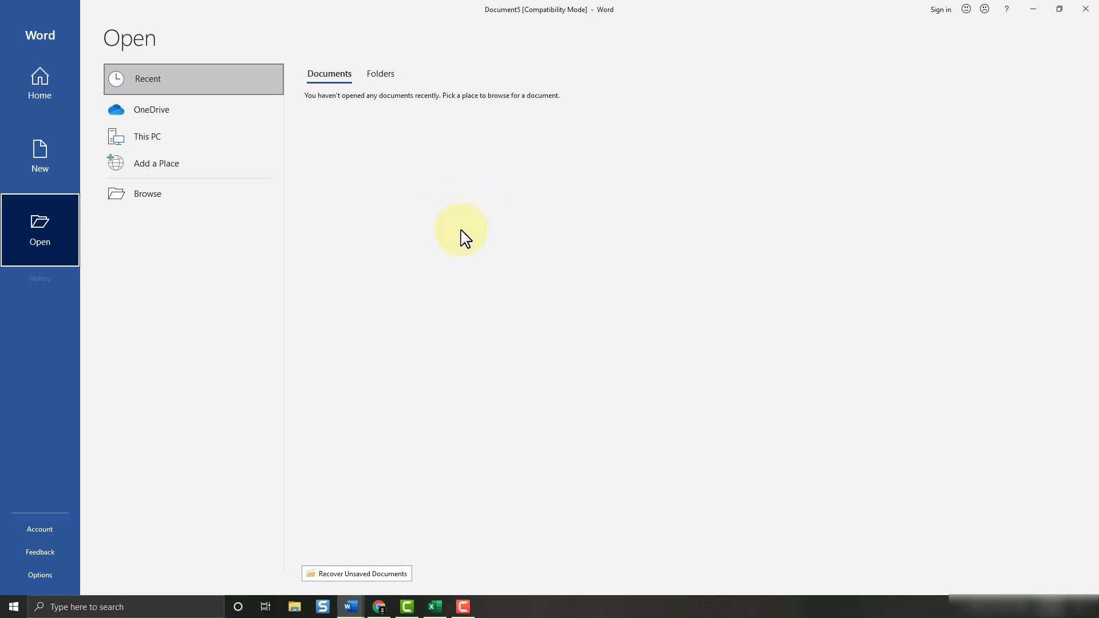
pyautogui.click(1085, 8)
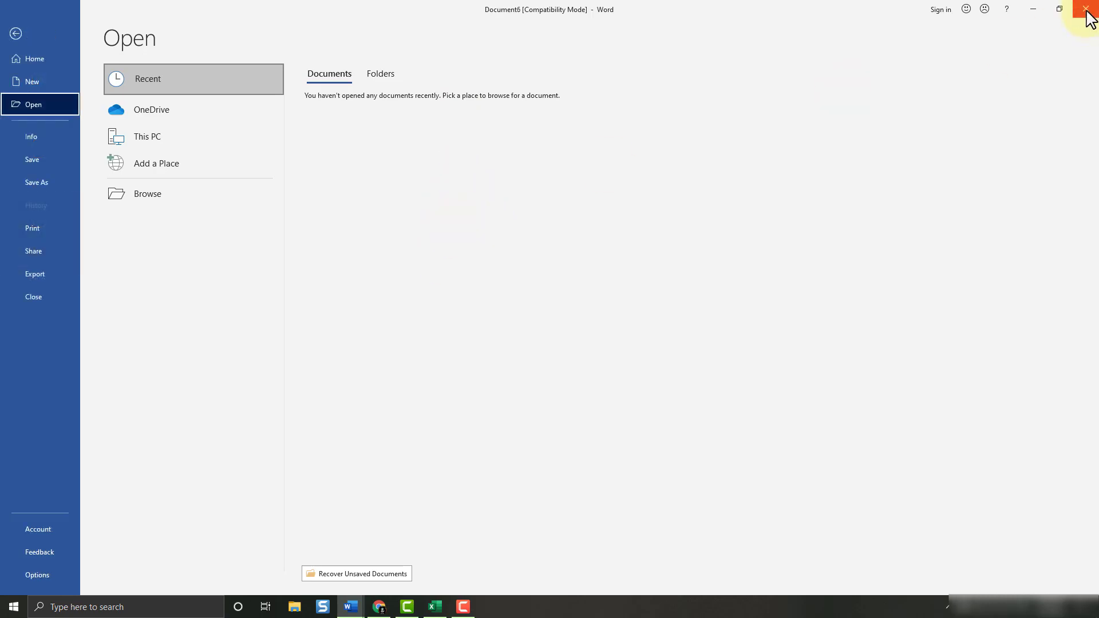